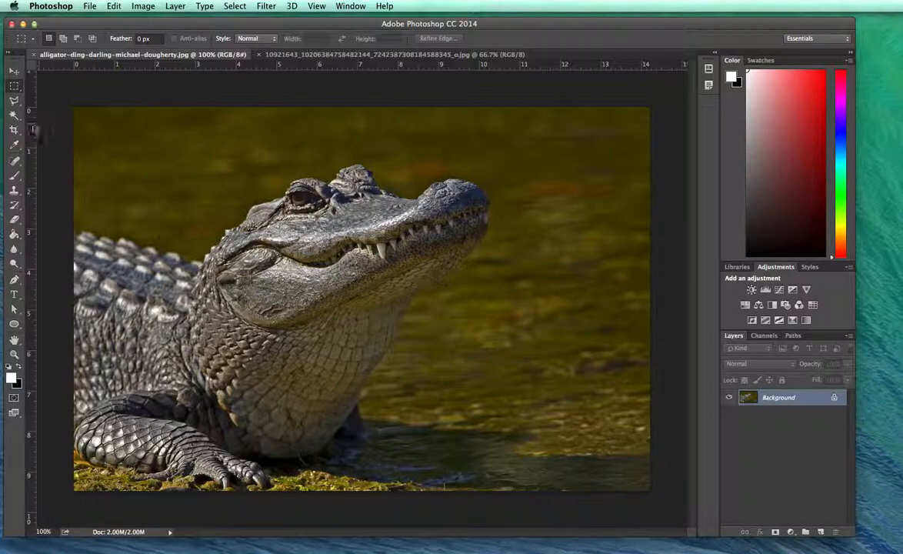
Select the water background around the alligator with the Quick Selection tool.
click(14, 115)
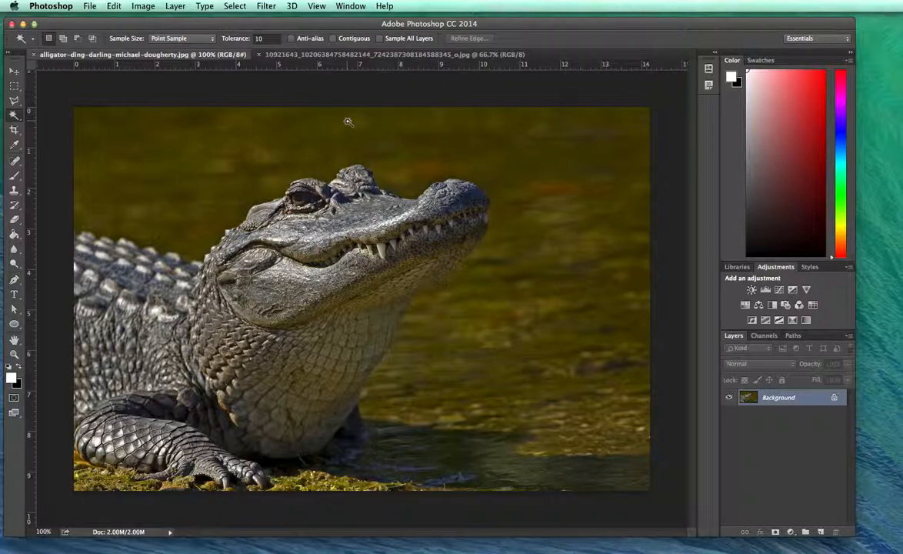
click(14, 115)
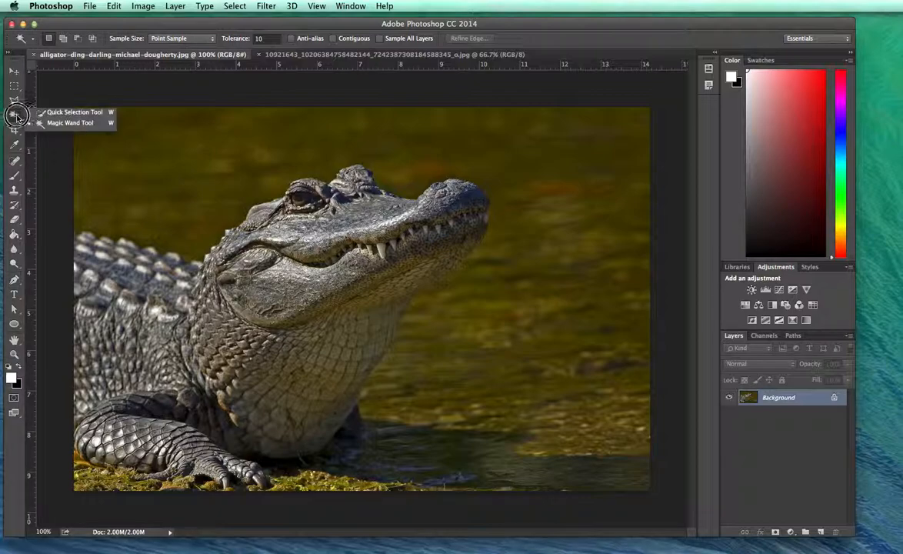
click(40, 115)
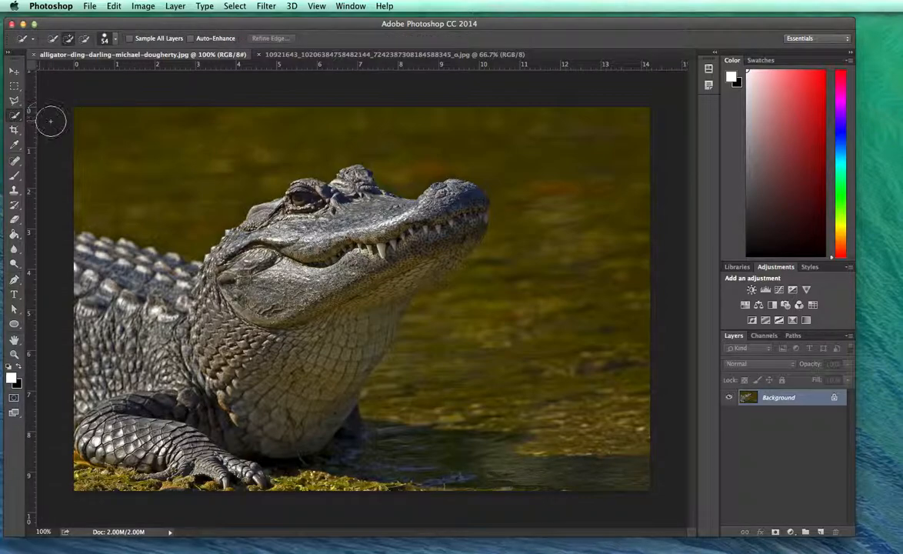
drag(169, 175, 232, 142)
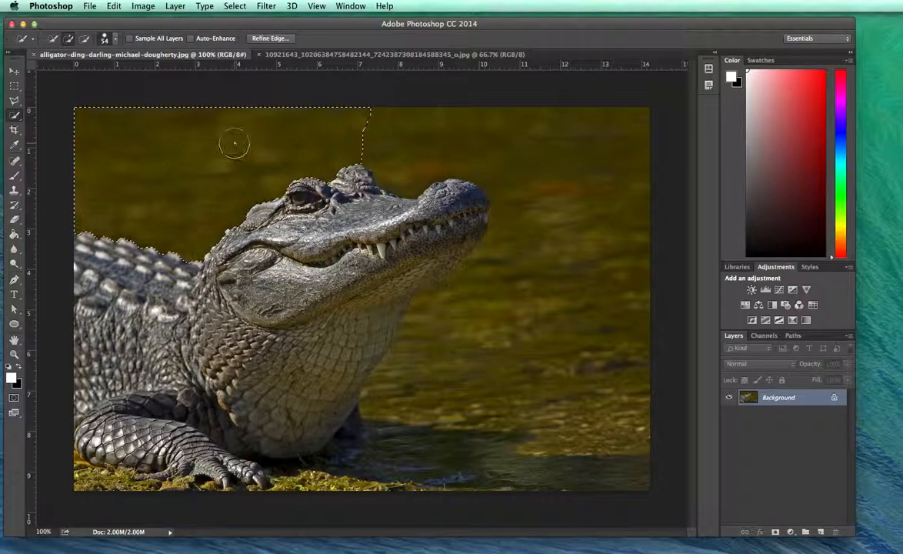
mouse_move(421, 140)
mouse_down()
mouse_move(528, 150)
mouse_move(576, 191)
mouse_move(554, 248)
mouse_up()
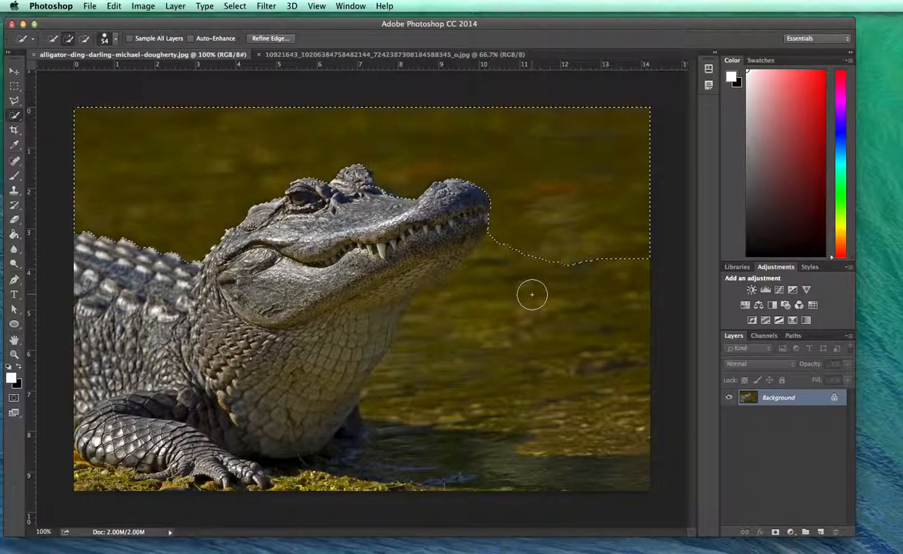
drag(530, 296, 479, 310)
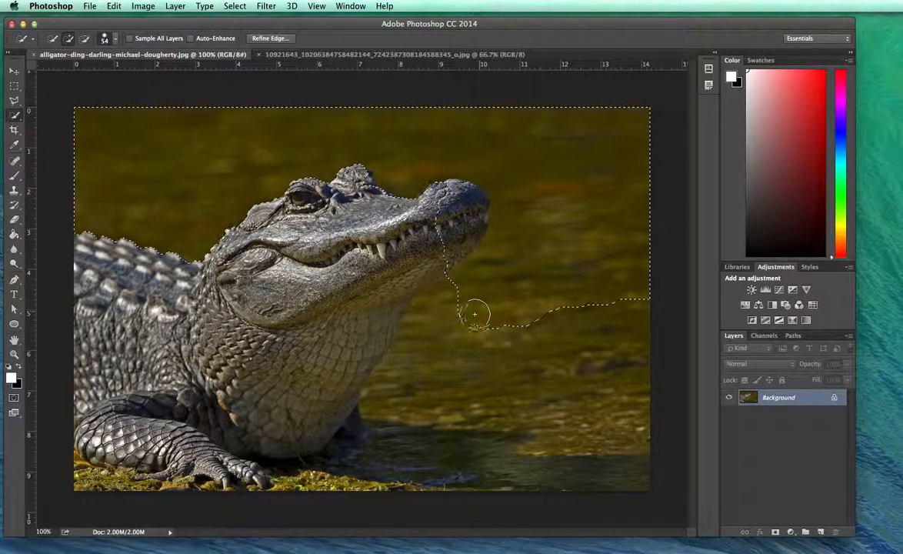
mouse_move(433, 355)
mouse_down()
mouse_move(510, 372)
mouse_move(559, 397)
mouse_up()
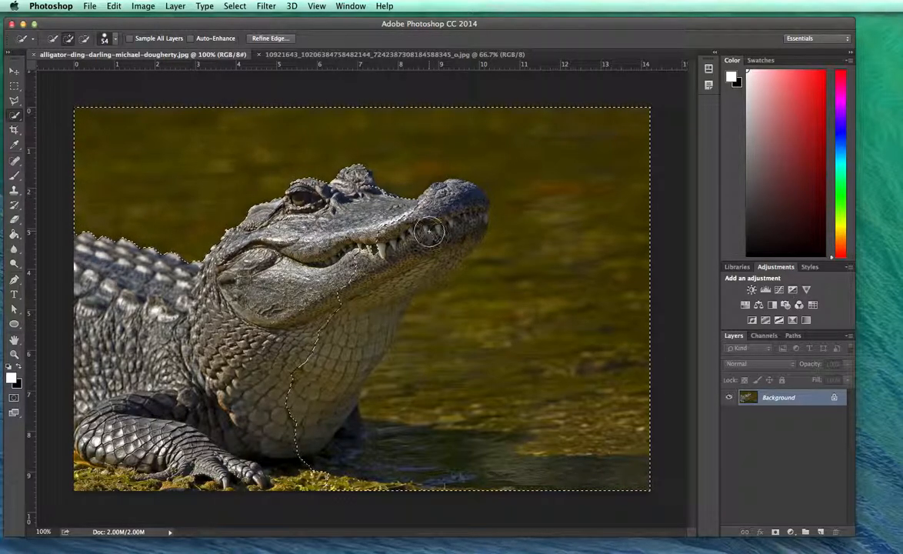
Subtract the alligator's jaw, neck and front leg from the background selection.
key(alt)
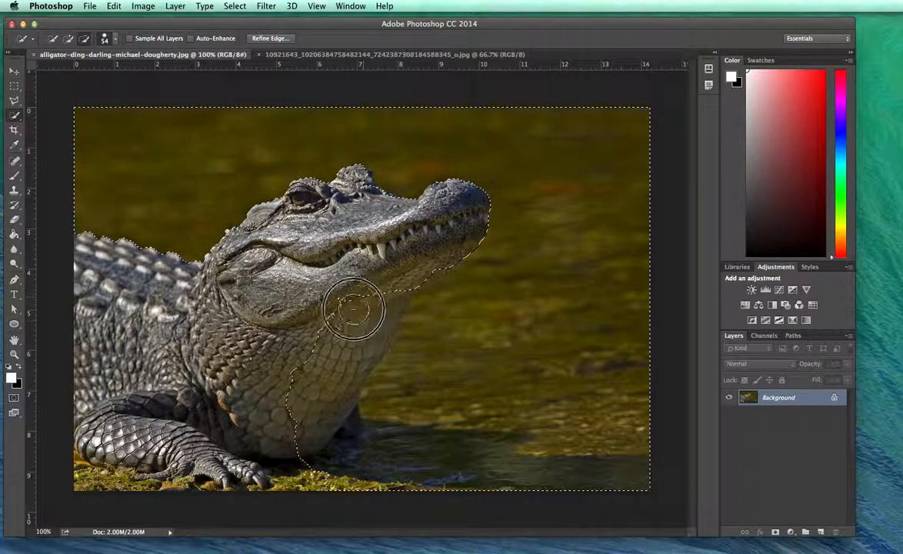
drag(311, 375, 311, 373)
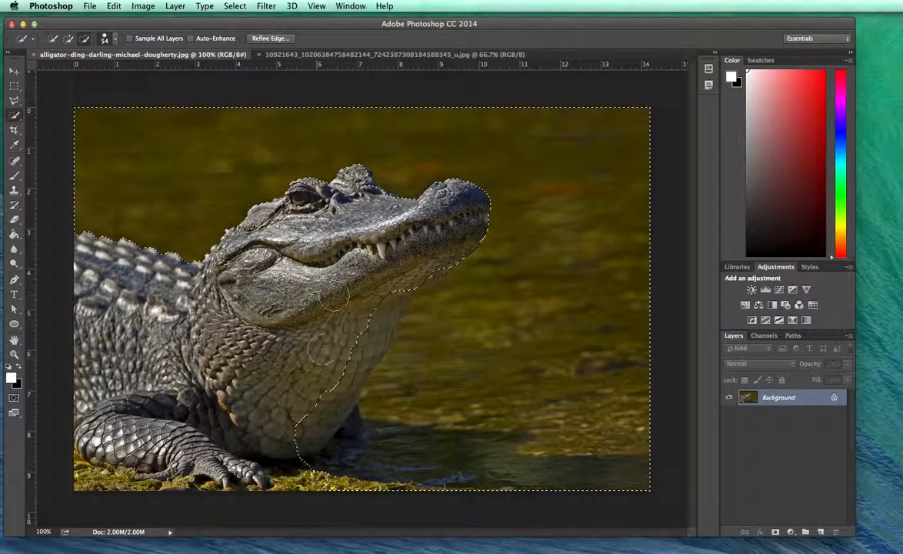
drag(369, 300, 312, 408)
click(339, 422)
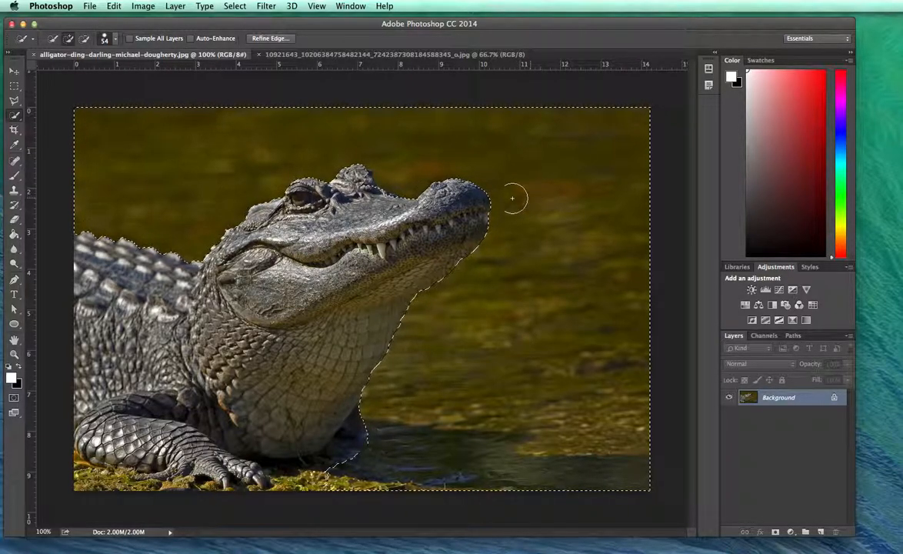
Examine the selection edge along the alligator's head up close.
click(13, 356)
drag(259, 218, 260, 217)
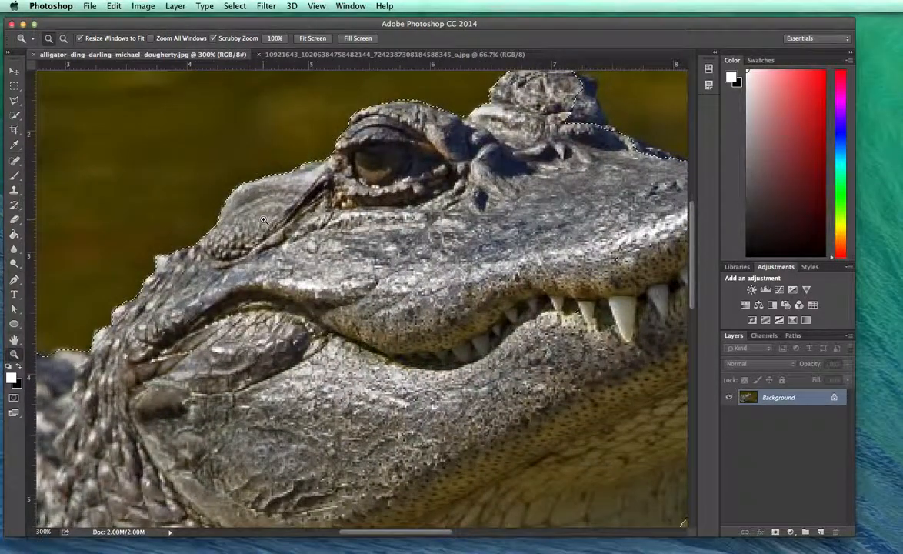
alt+click(248, 311)
alt+click(248, 311)
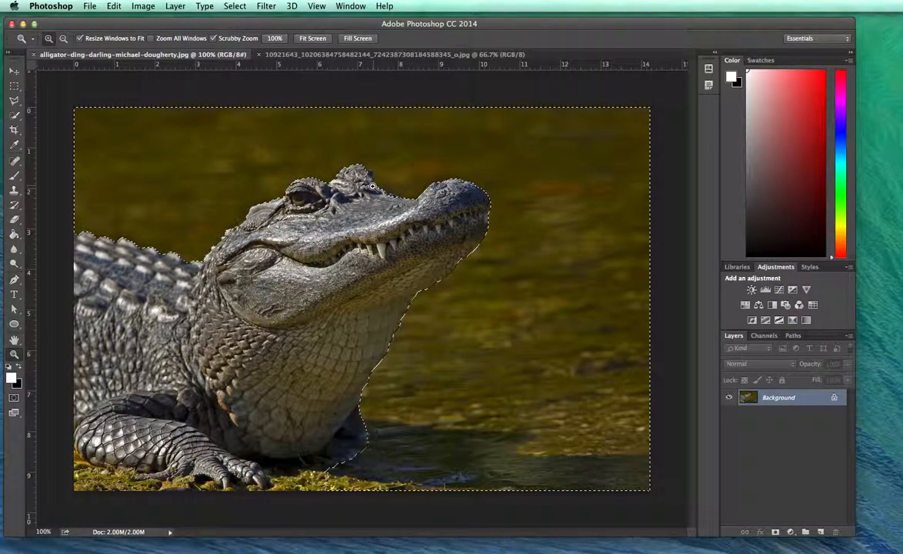
click(14, 114)
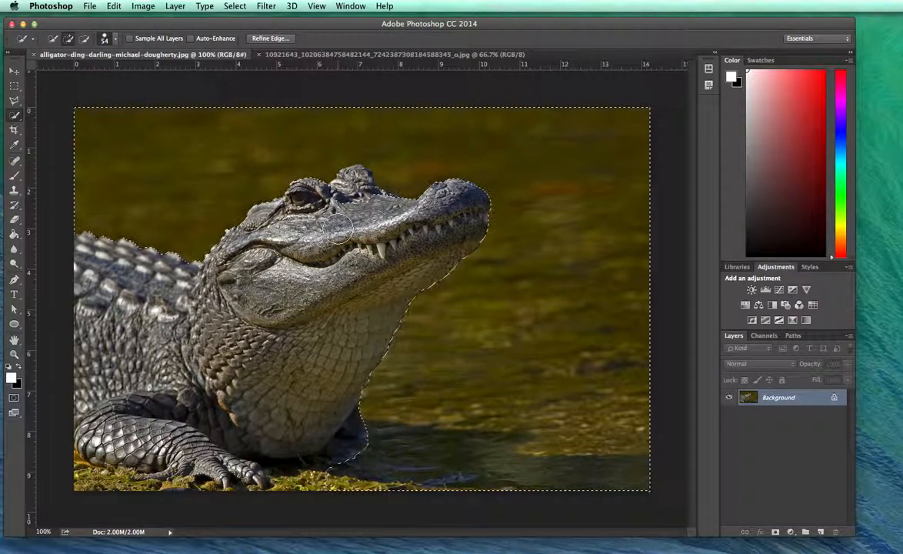
key(super+z)
key(alt)
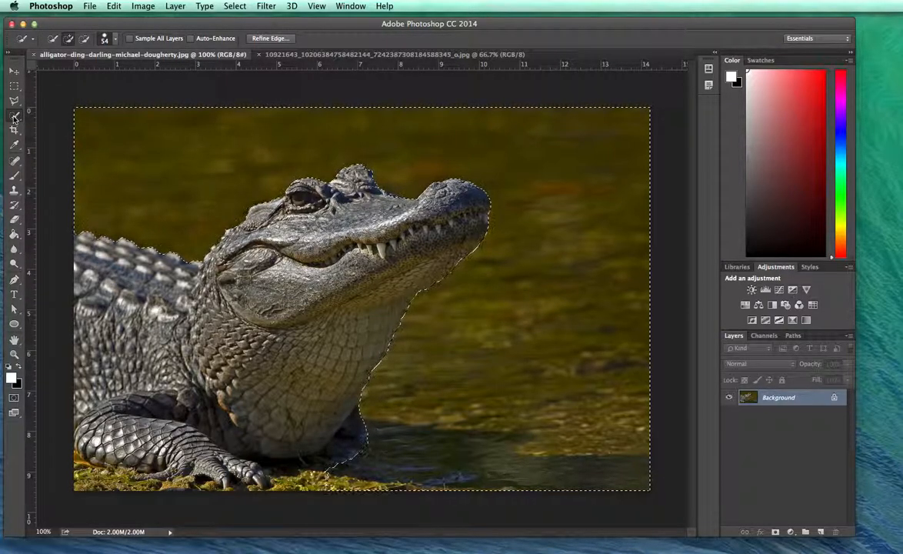
Fill the selected background with white at 100% opacity in Normal mode, and deselect it.
click(13, 73)
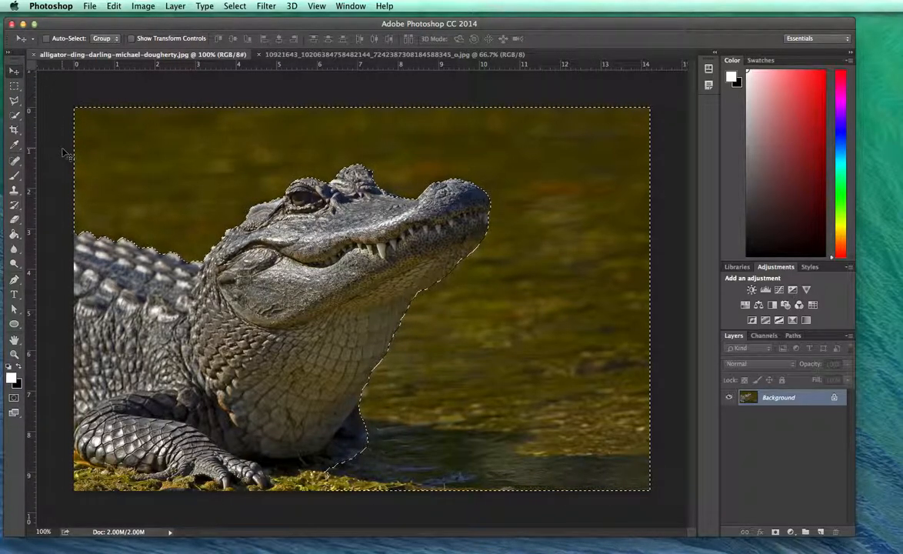
key(shift+BackSpace)
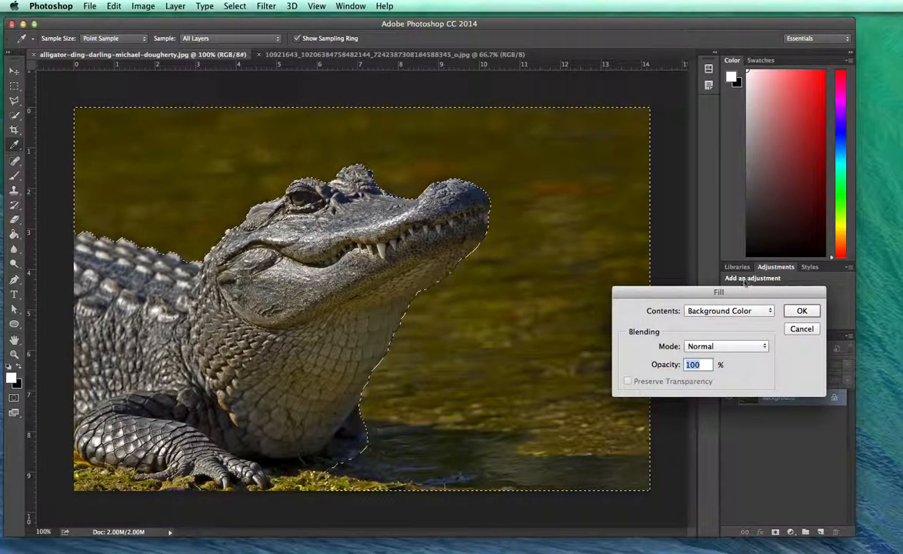
drag(731, 311, 740, 398)
click(801, 311)
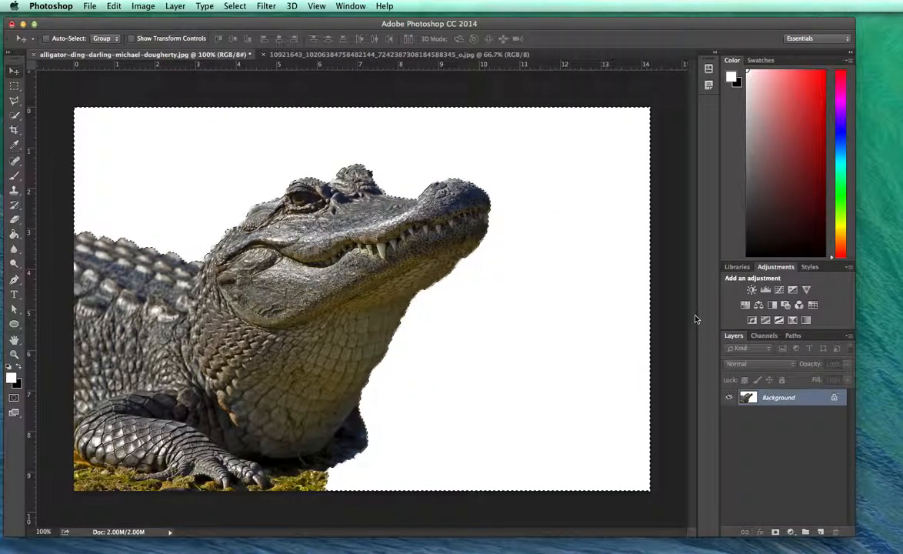
key(super+d)
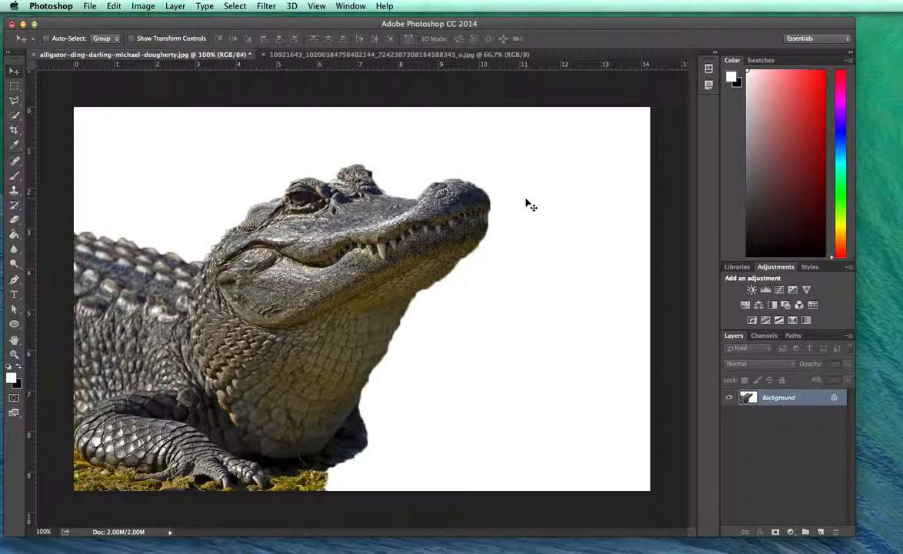
Convert the alligator image to CMYK Color mode, accepting the U.S. Web Coated (SWOP) v2 profile.
click(143, 6)
mouse_move(139, 19)
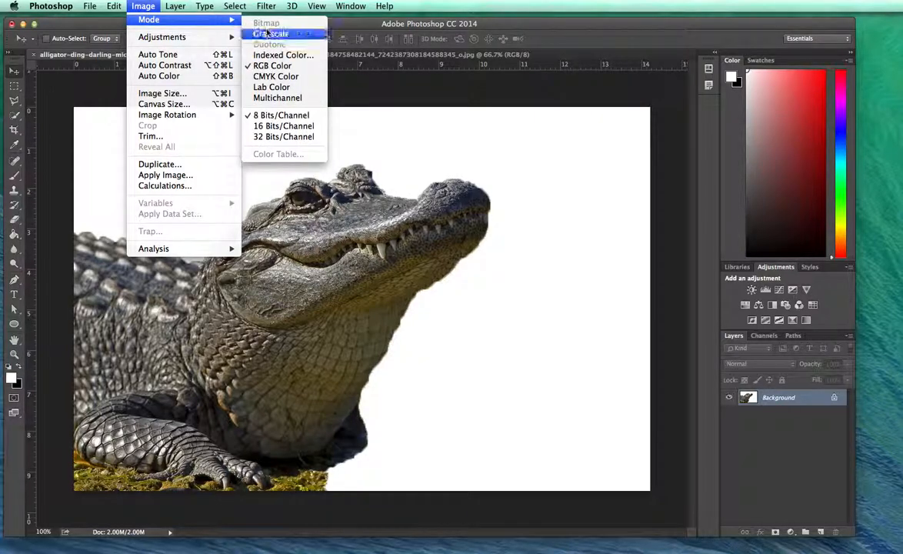
click(292, 78)
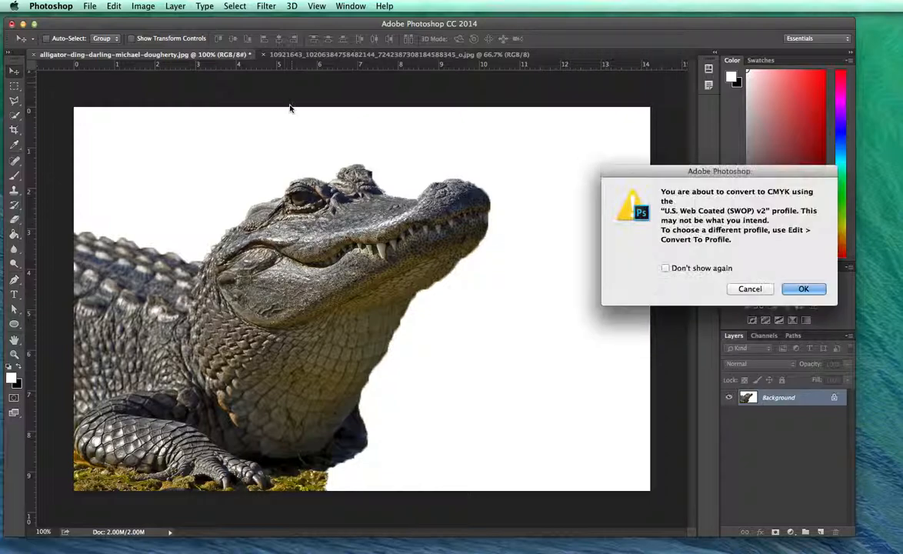
click(804, 288)
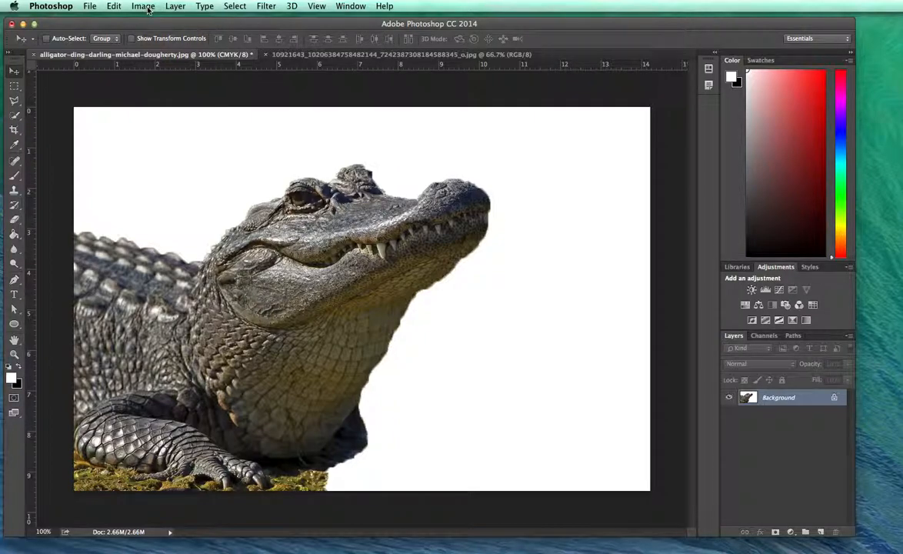
Save the image to the Desktop as Gator.tif in TIFF format with LZW compression, interleaved pixel order and Macintosh byte order.
click(90, 6)
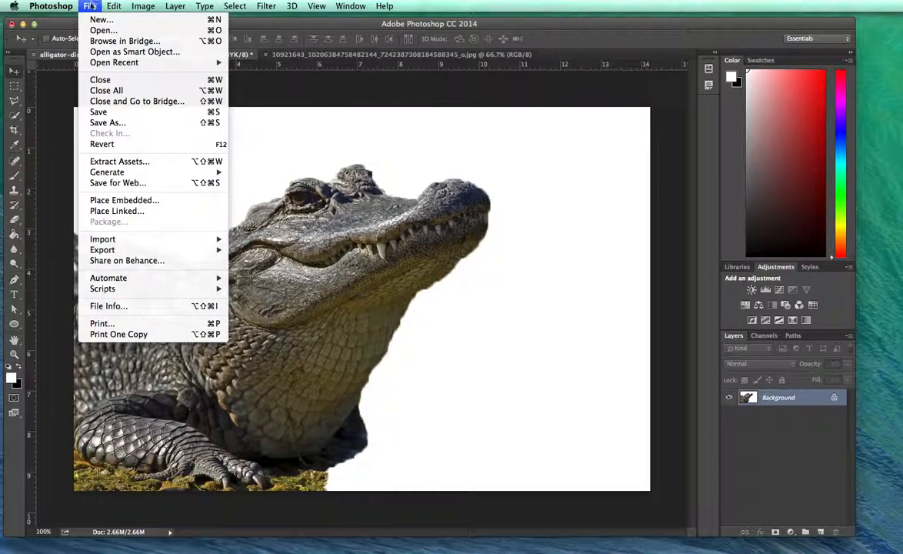
click(100, 125)
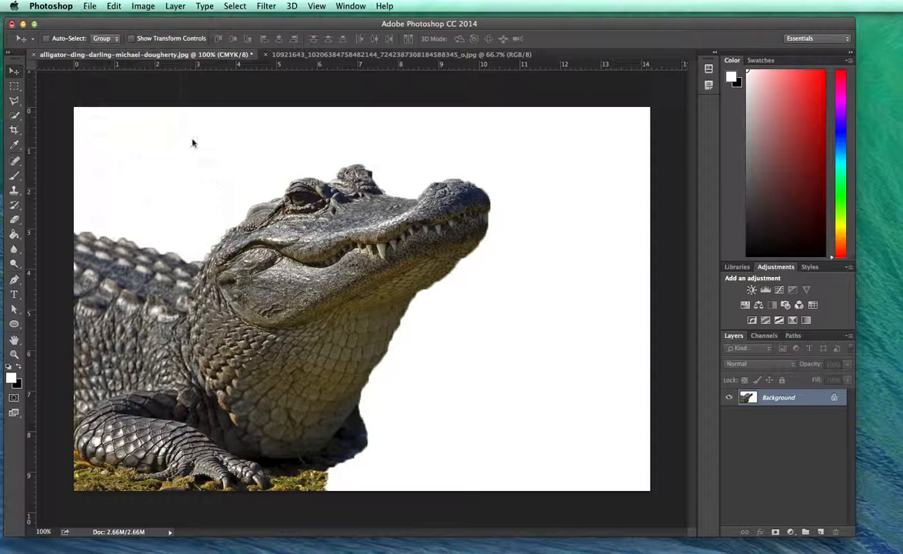
drag(562, 121, 365, 122)
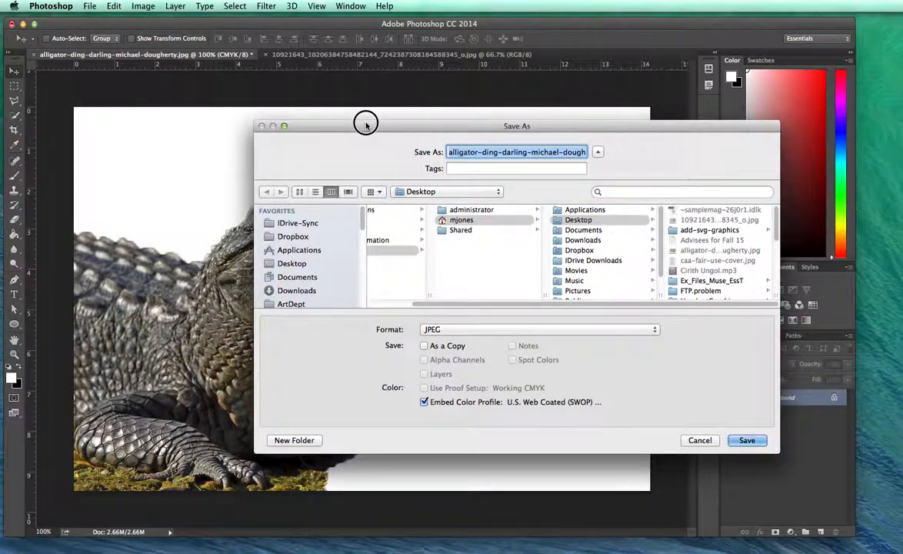
text(Gator.jpg)
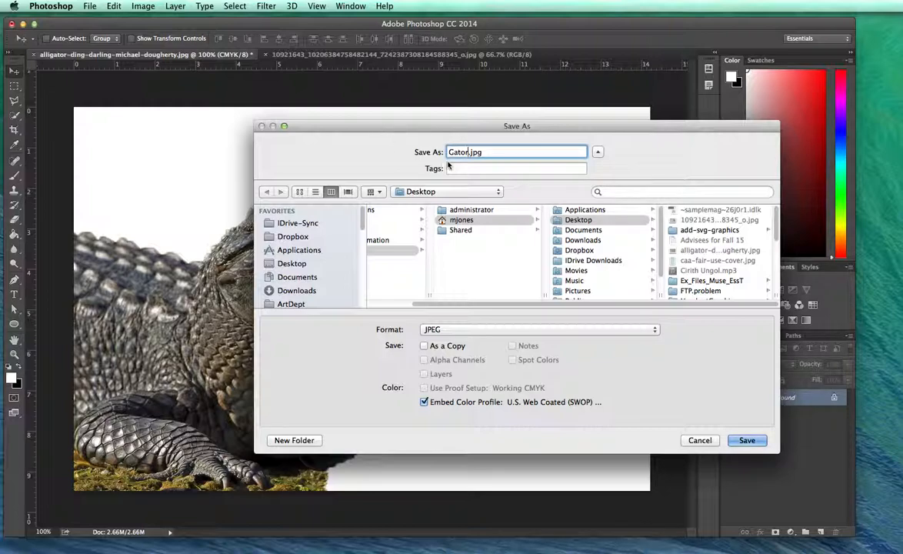
click(491, 330)
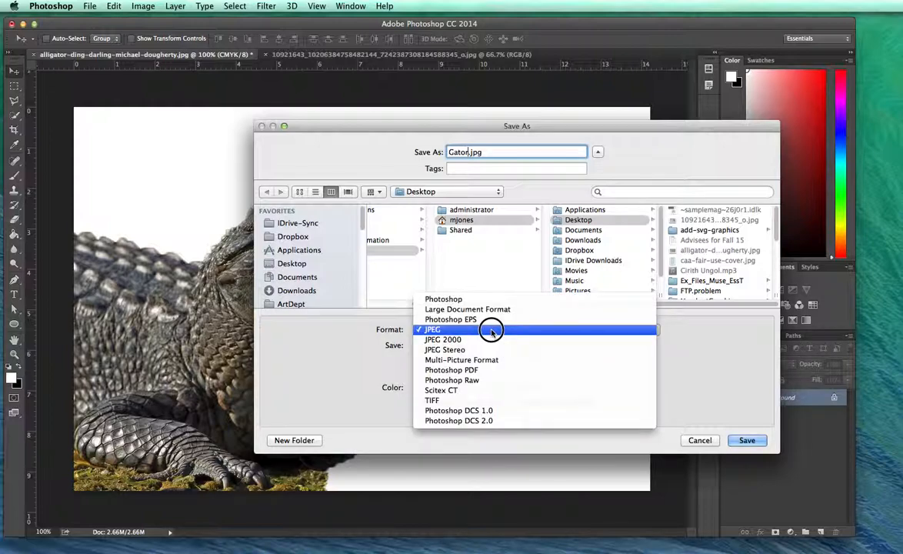
click(493, 400)
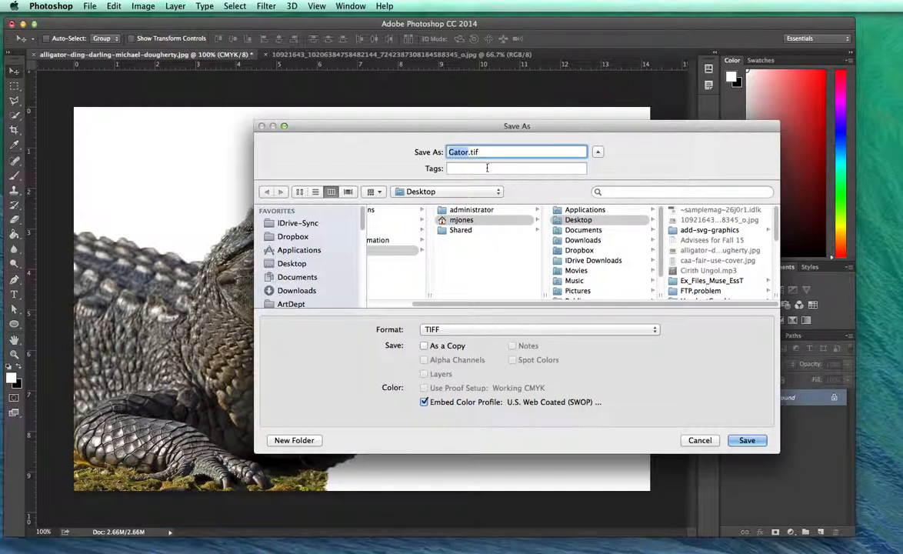
click(747, 440)
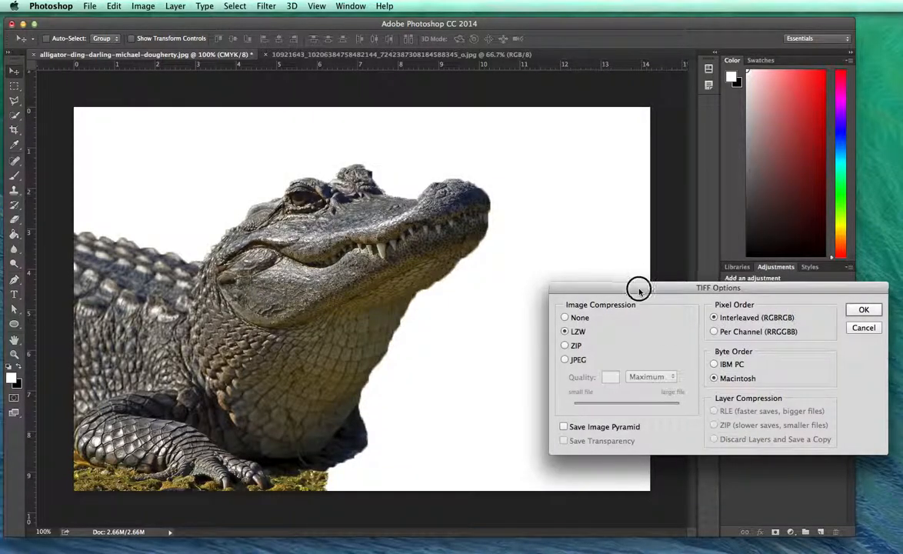
drag(641, 289, 484, 274)
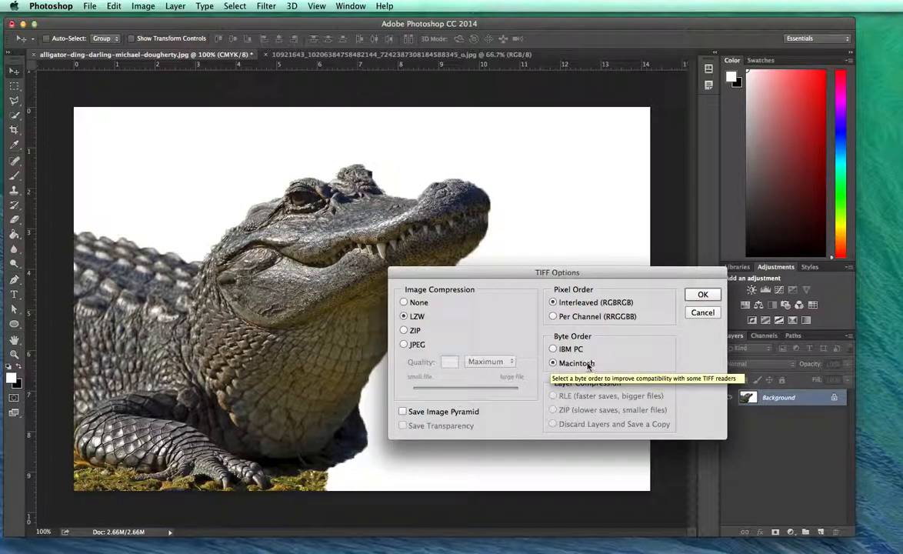
click(700, 296)
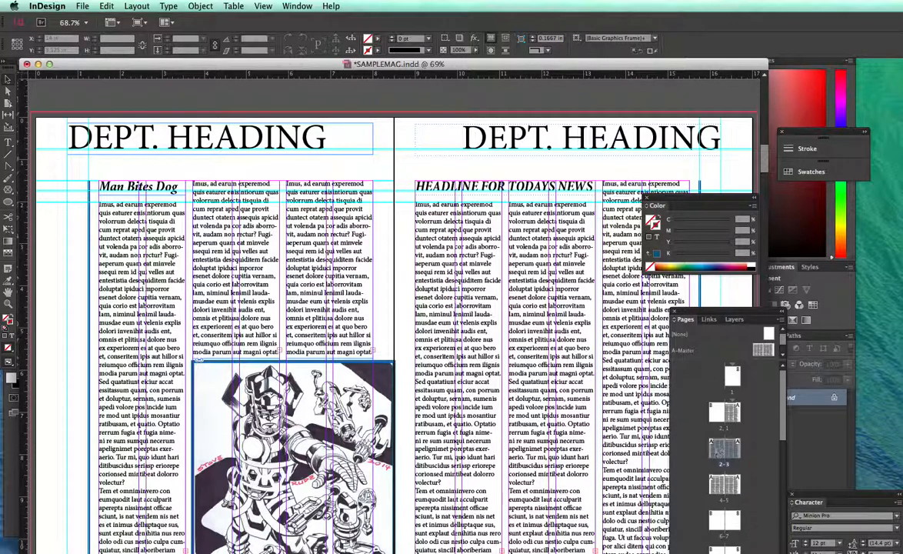
Switch to the SAMPLEMAG.indd layout in InDesign and delete the framed illustration on page 2.
drag(764, 553, 700, 552)
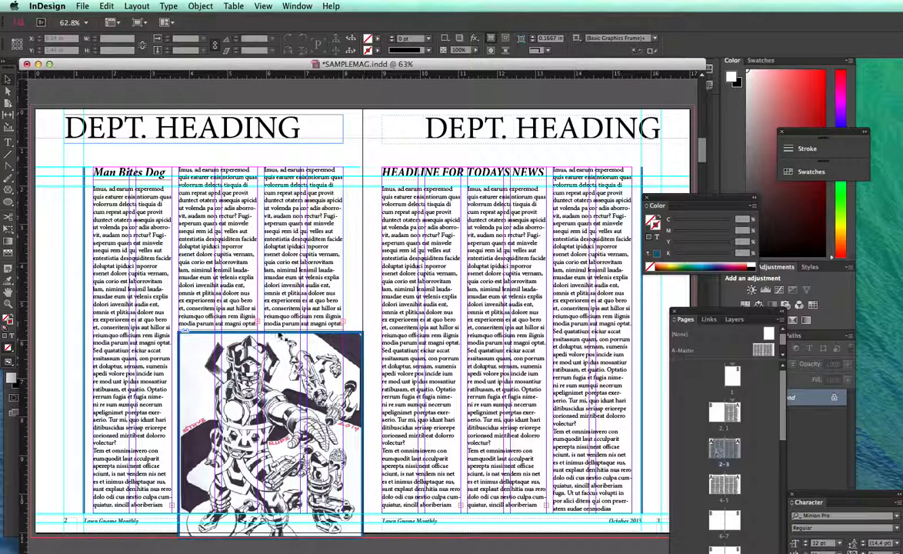
click(233, 340)
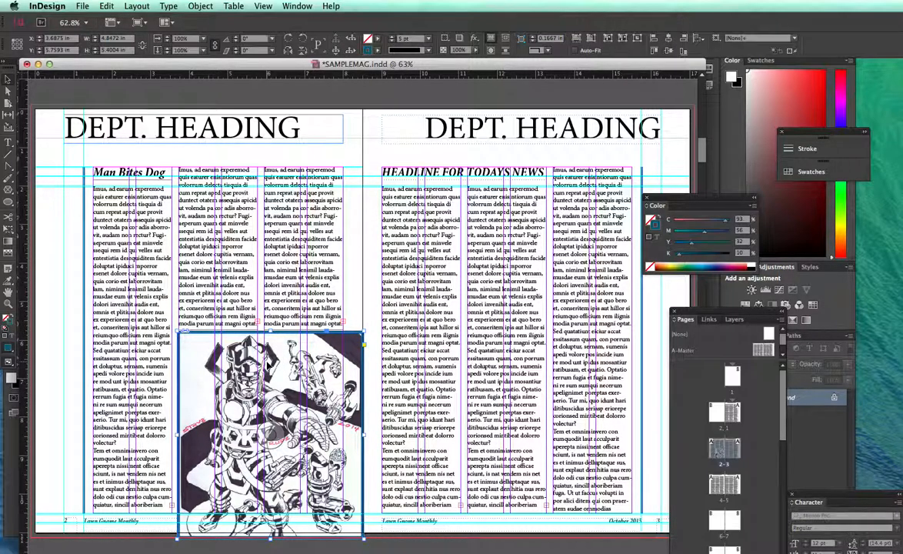
key(BackSpace)
Extend the second and third column text frames on page 2 down to the bottom margin.
click(239, 326)
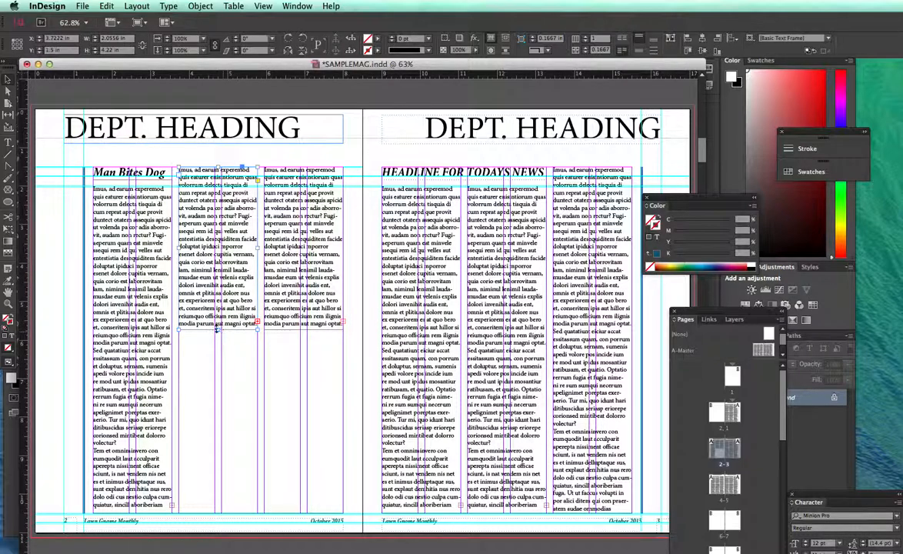
drag(218, 326, 218, 509)
click(284, 304)
drag(303, 327, 303, 513)
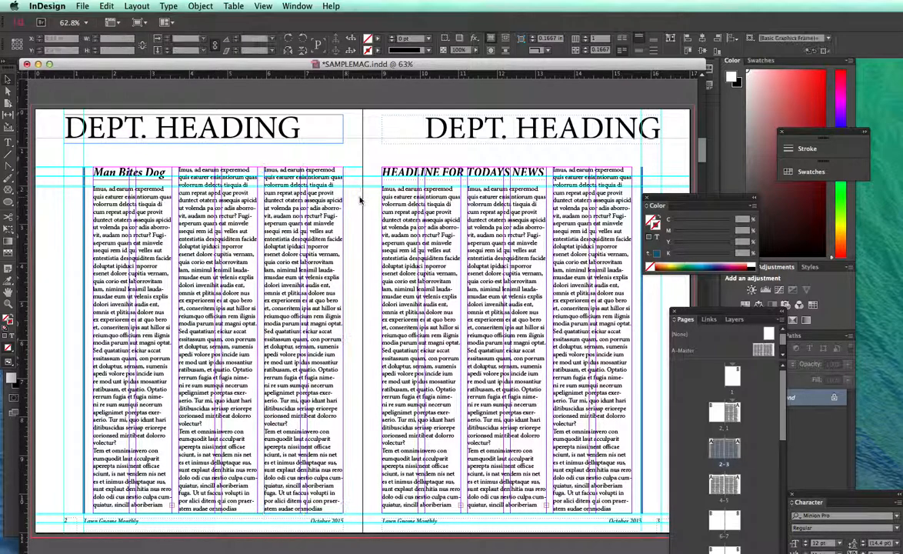
Place Gator.tif from the Desktop on page 2 and shift it so the alligator enters from the page's outer edge.
click(82, 7)
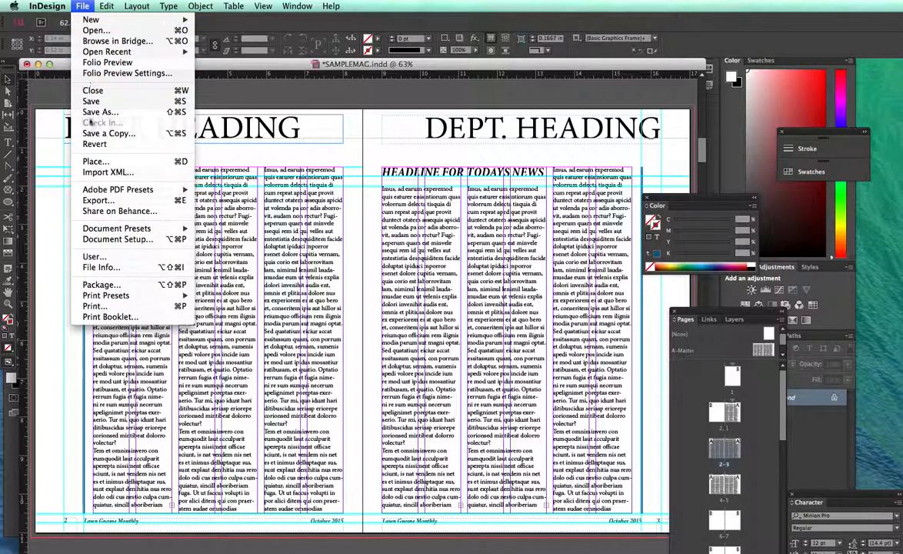
click(95, 161)
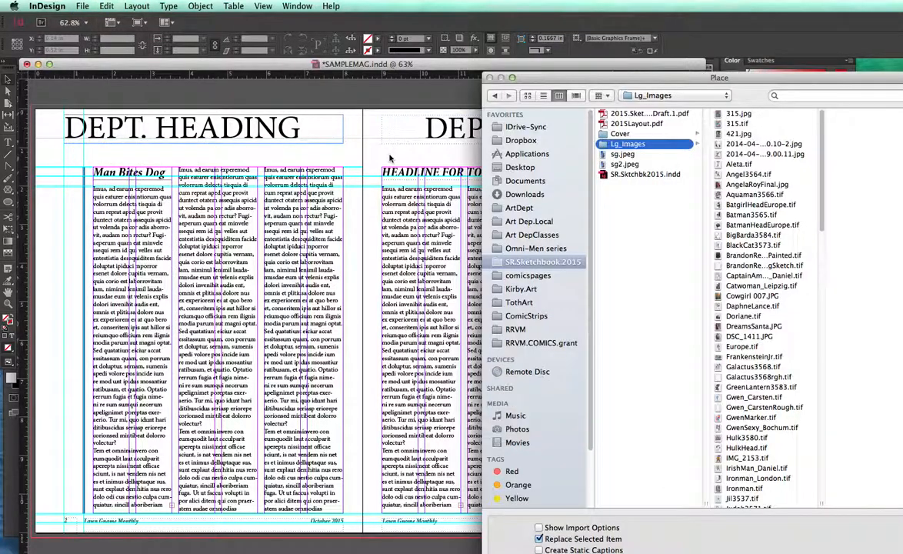
click(523, 166)
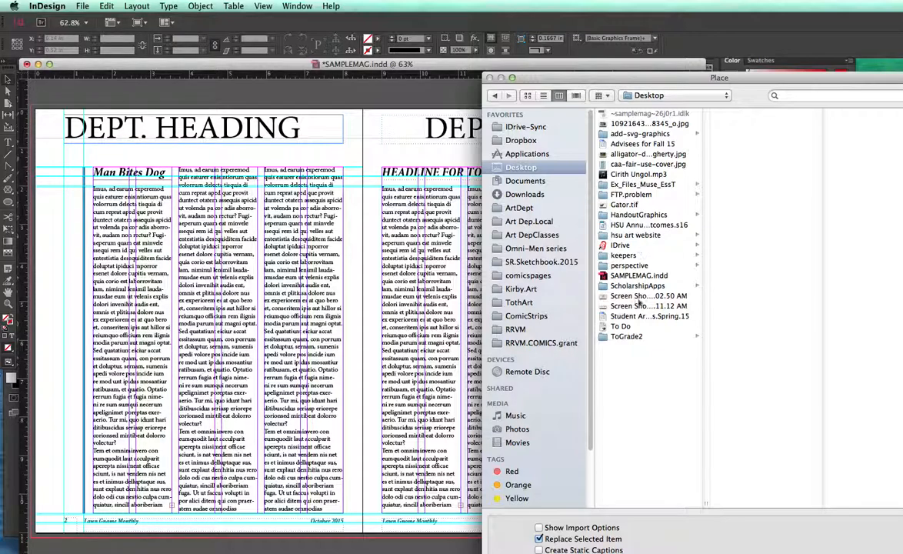
click(639, 205)
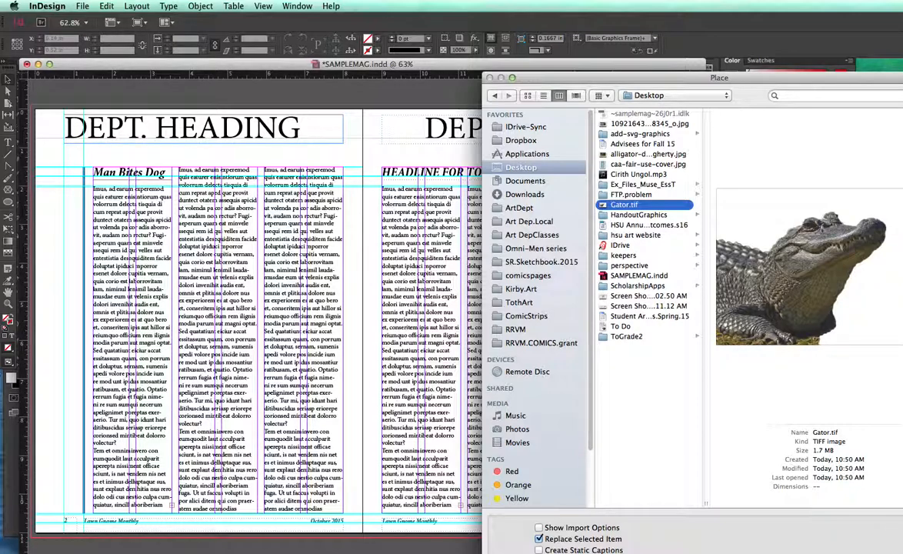
key(Return)
click(85, 197)
drag(90, 202, 64, 260)
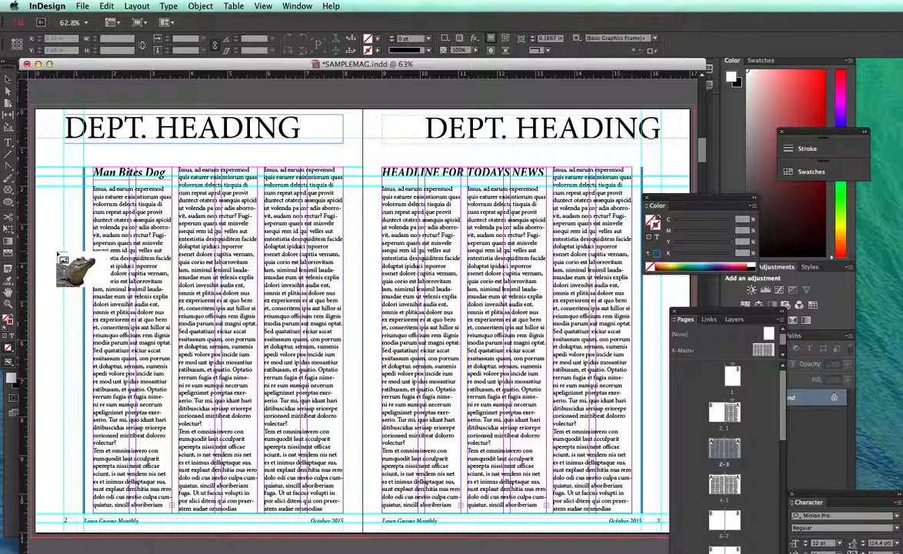
click(57, 246)
drag(296, 360, 224, 351)
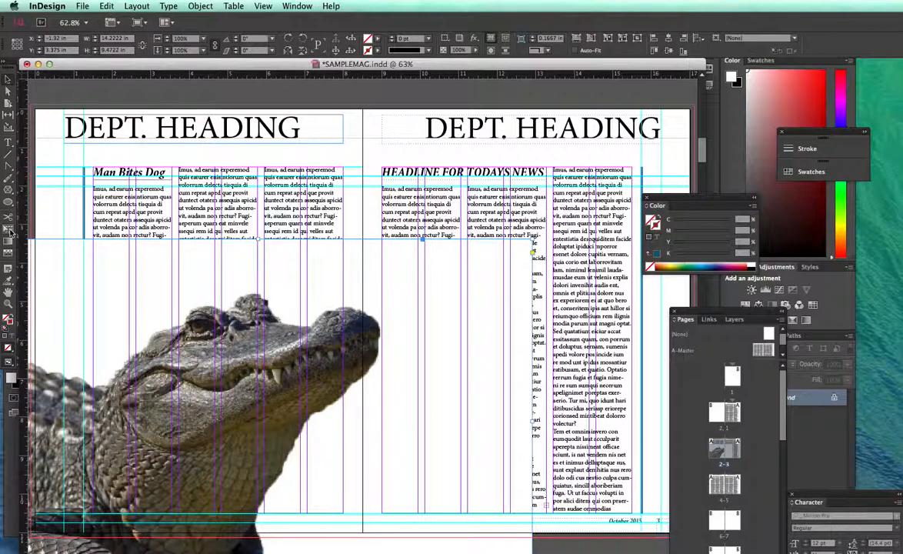
Scale the alligator image with Free Transform to about 13.33 by 8.88 in and move it down the page to about Y 5.16 in.
click(11, 231)
drag(532, 240, 403, 295)
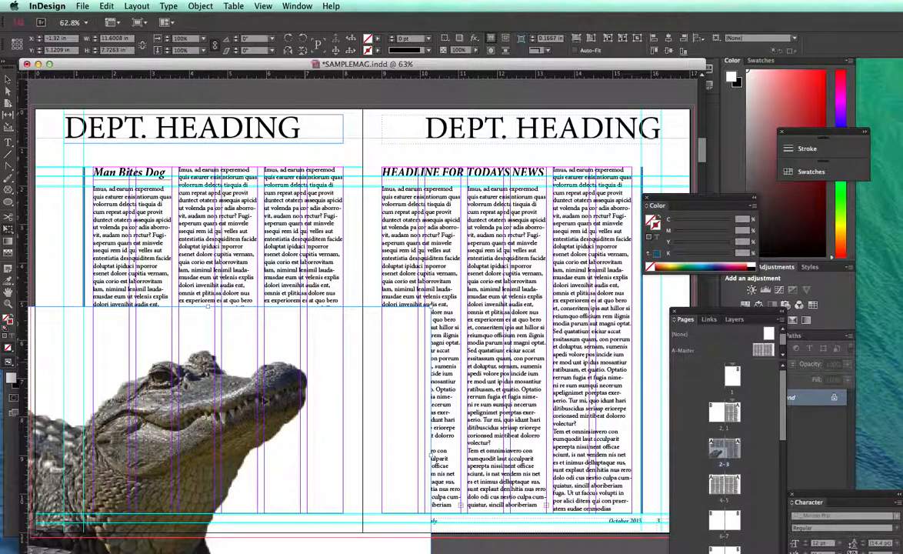
drag(428, 307, 496, 262)
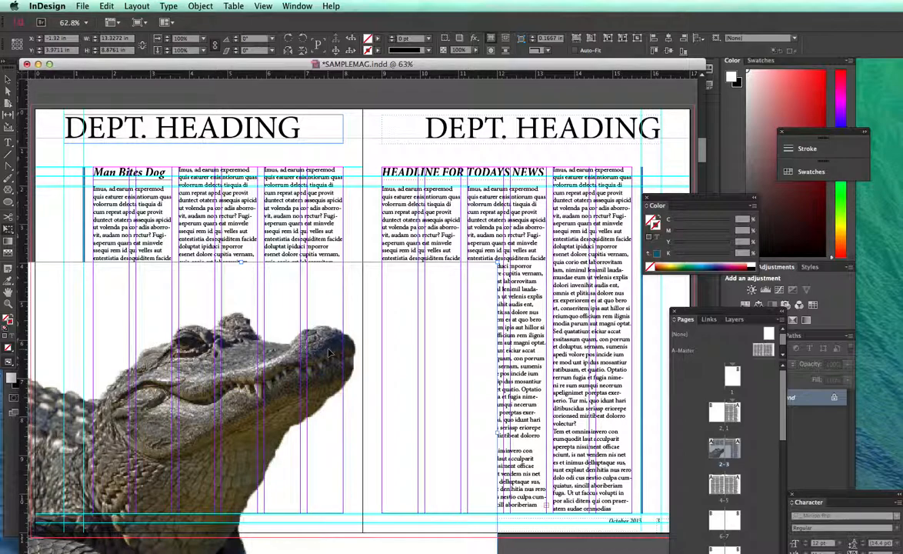
drag(341, 352, 338, 398)
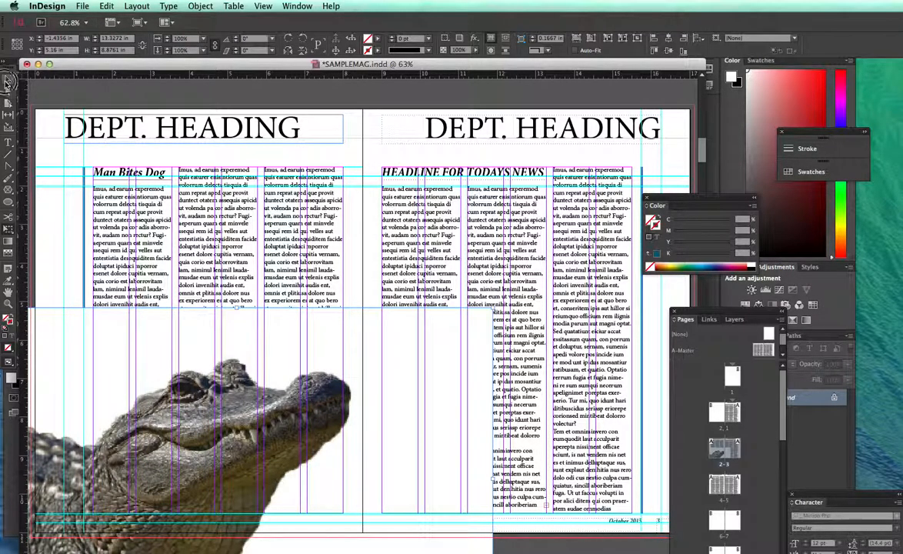
Try narrowing the alligator frame from its right edge, first by cropping and again with Free Transform, undoing each attempt.
click(41, 210)
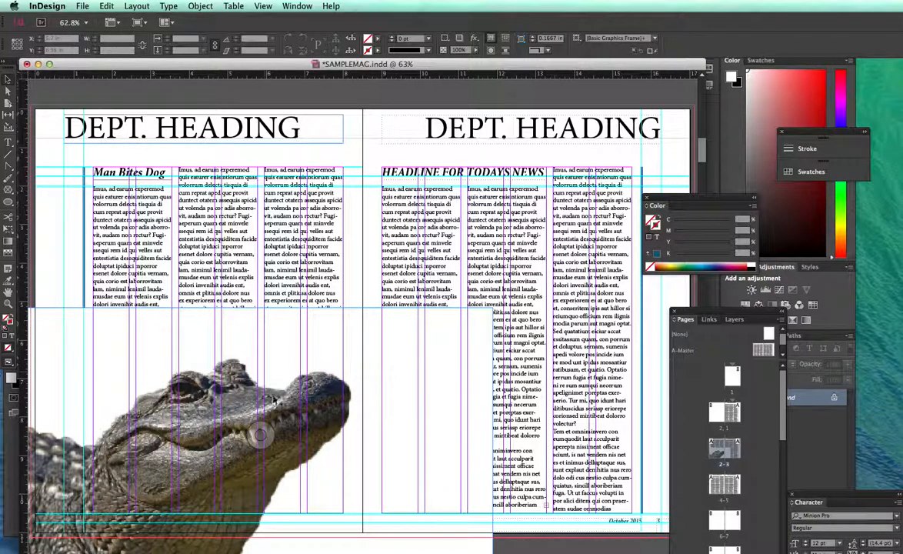
click(136, 321)
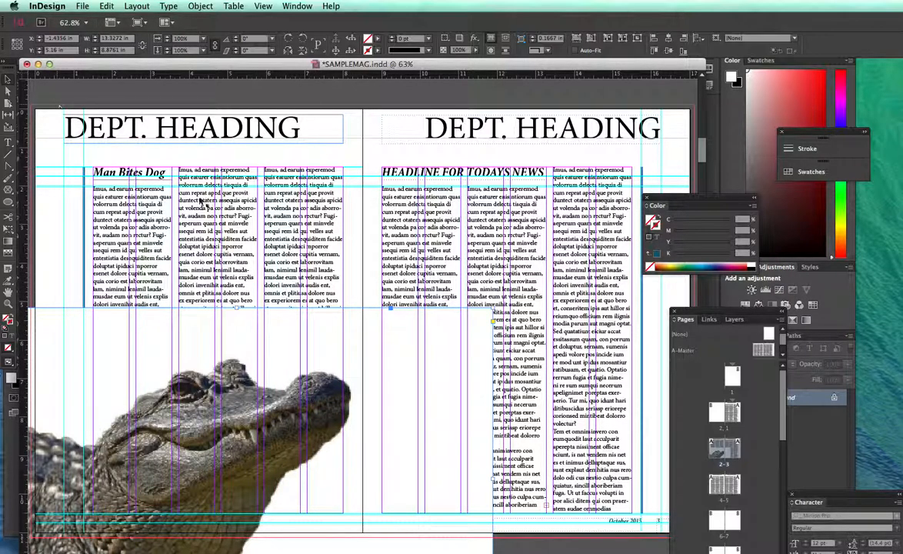
drag(488, 481, 369, 477)
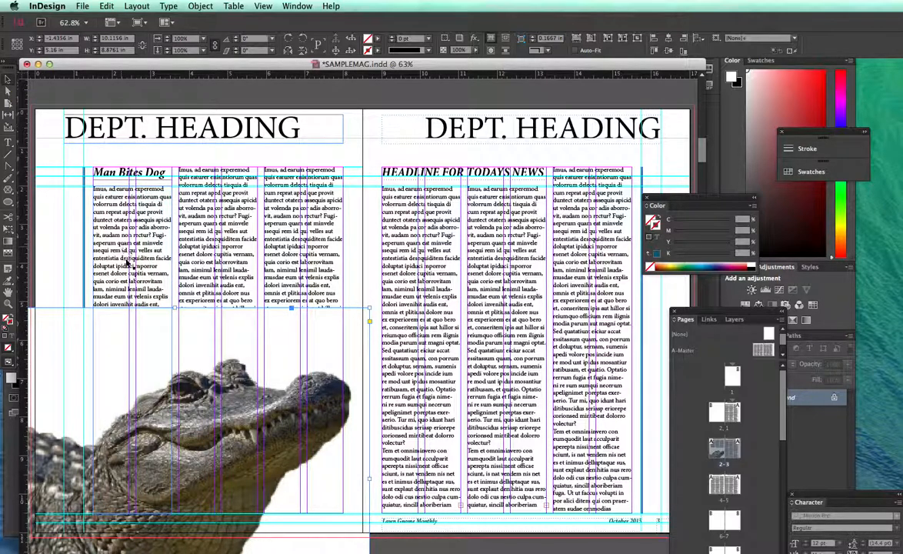
key(super+z)
click(7, 230)
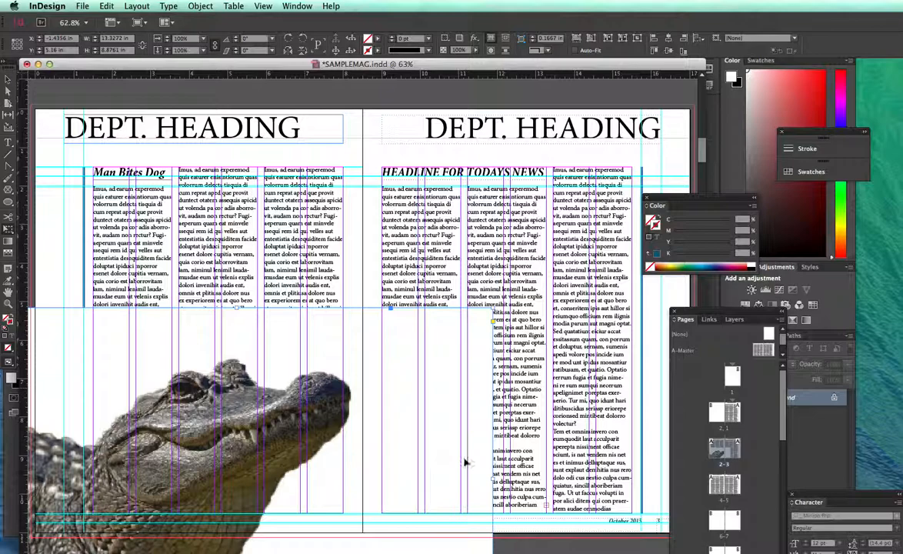
drag(492, 478, 377, 485)
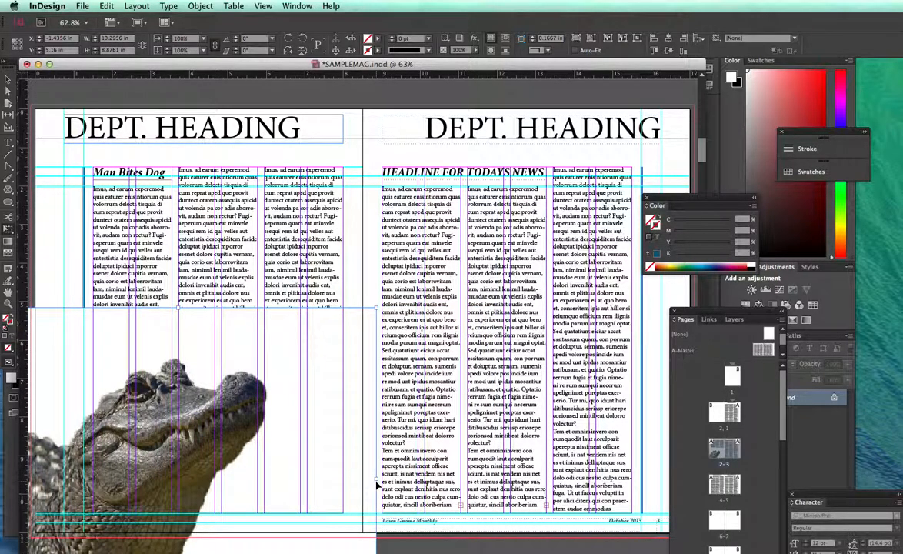
key(super+z)
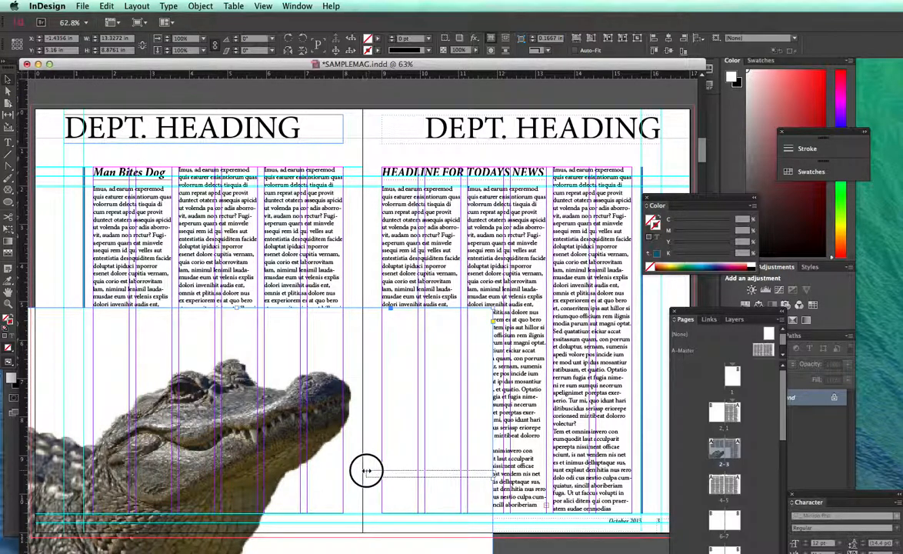
Crop the alligator frame's right side to a width of about 10.18 in and set its text wrap to wrap around object shape.
drag(492, 478, 372, 477)
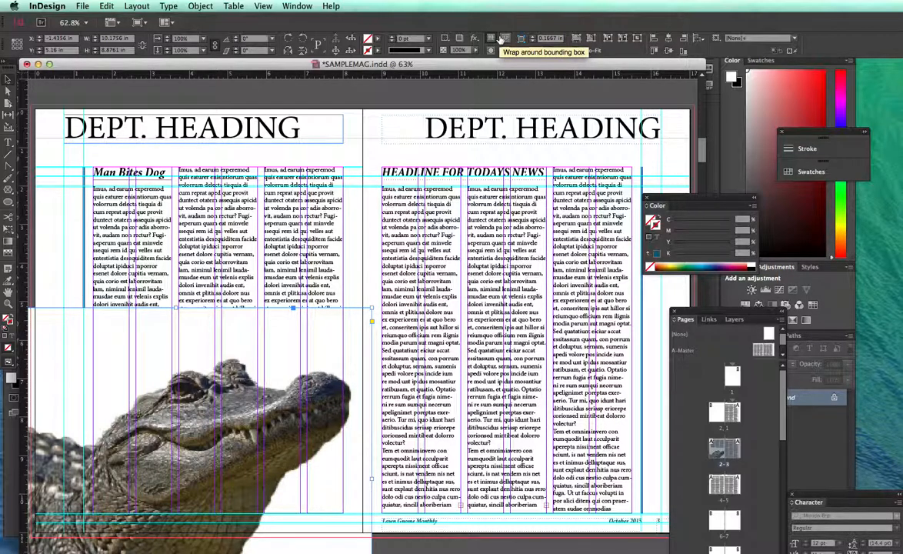
click(500, 39)
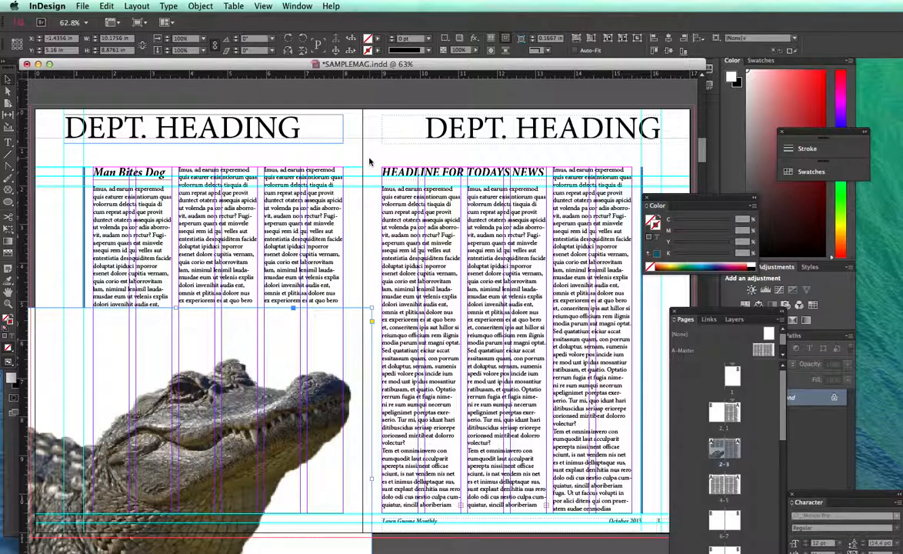
click(490, 51)
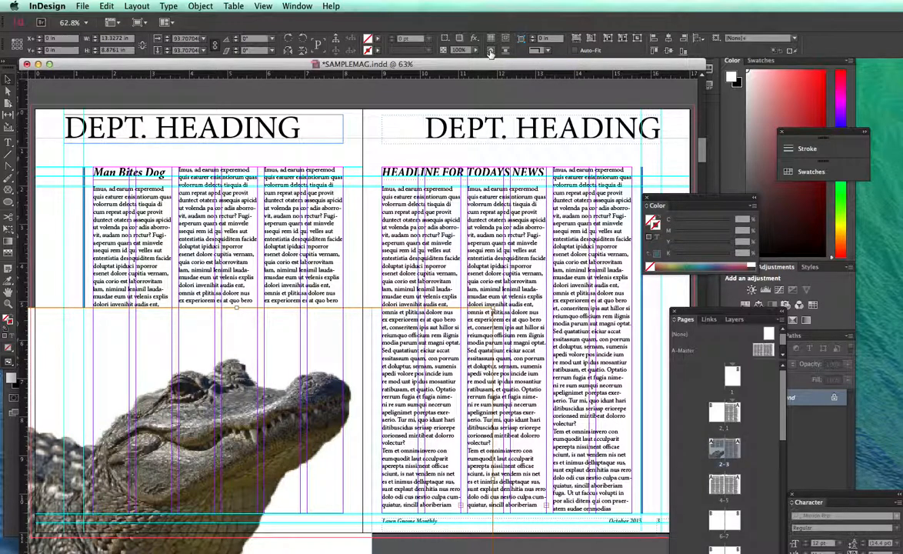
click(344, 162)
click(243, 336)
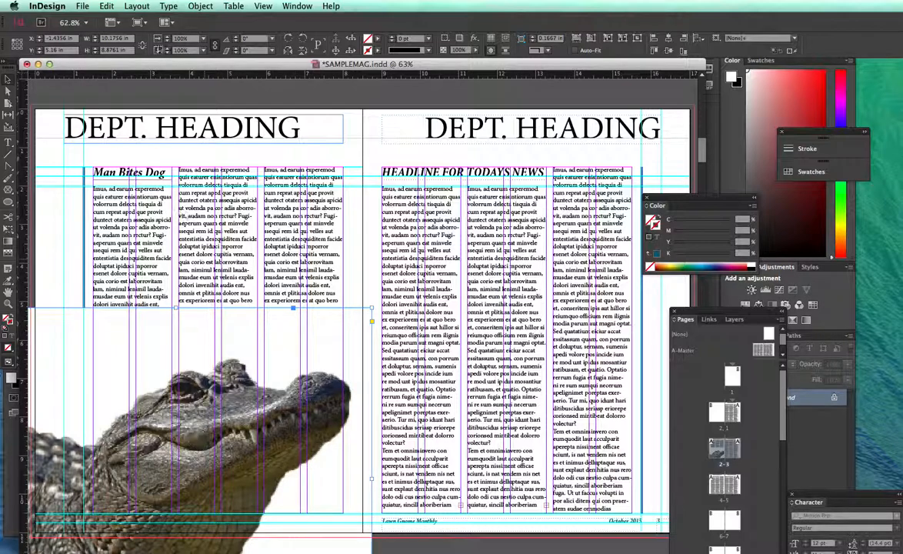
Apply a Detect Edges clipping path to the alligator image with threshold 25 and tolerance 2, with the preview enabled.
click(200, 6)
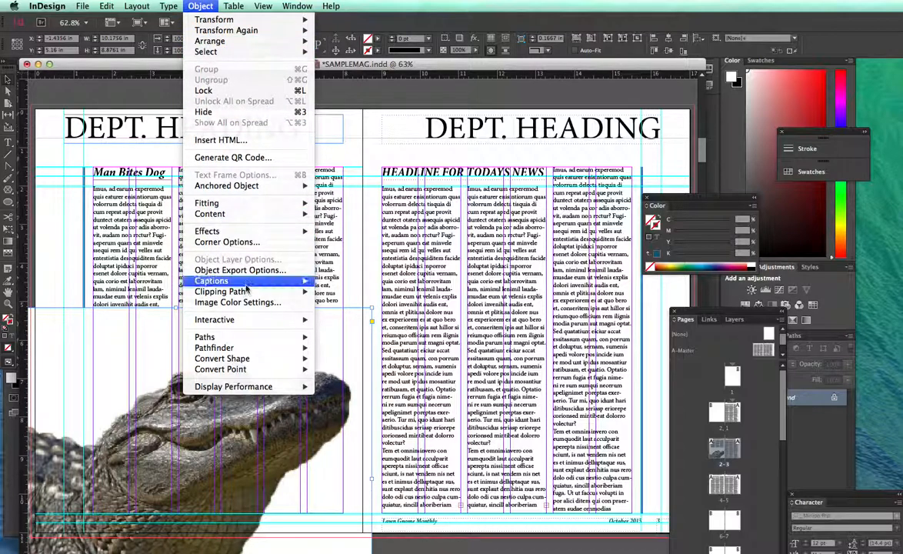
mouse_move(248, 293)
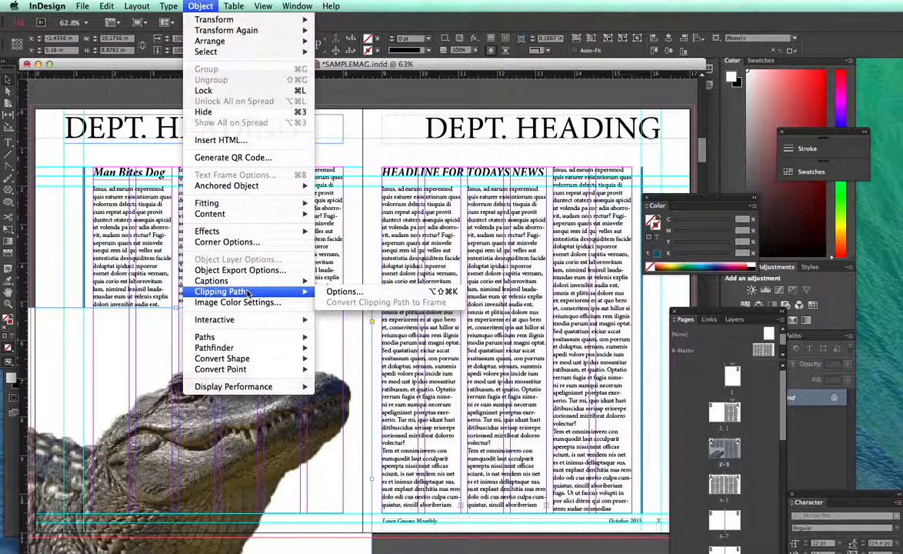
click(363, 296)
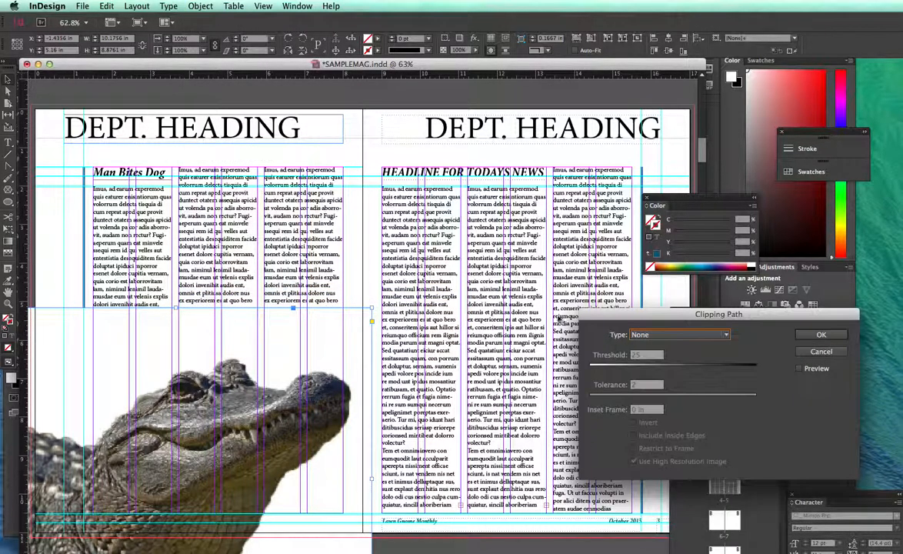
drag(605, 316, 442, 311)
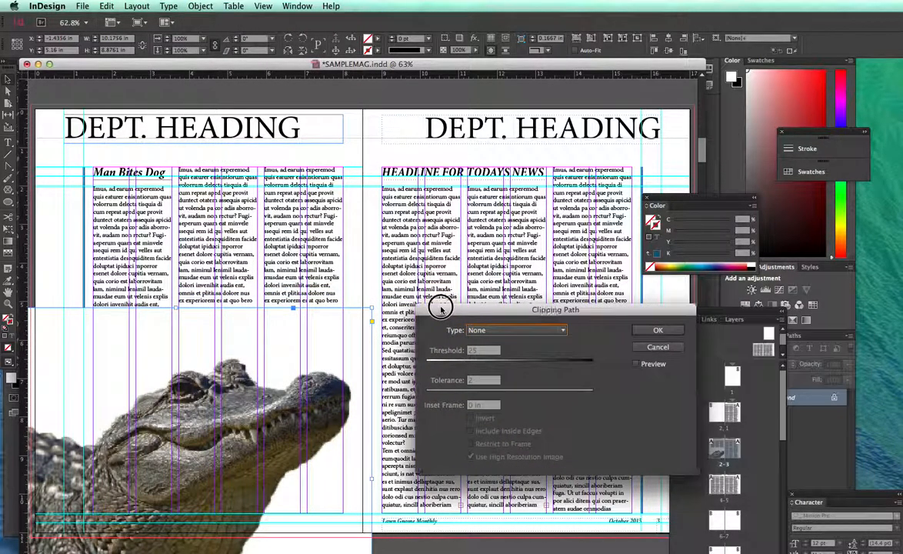
click(494, 332)
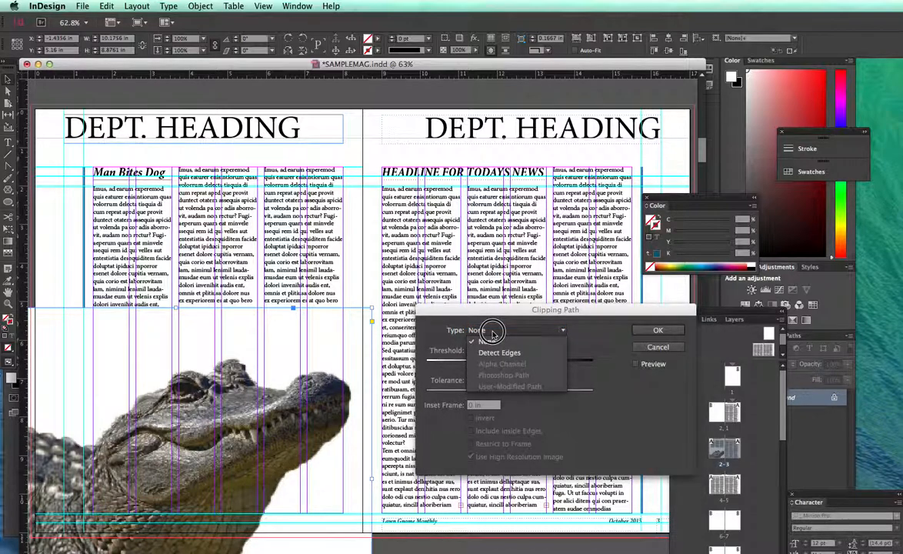
click(531, 356)
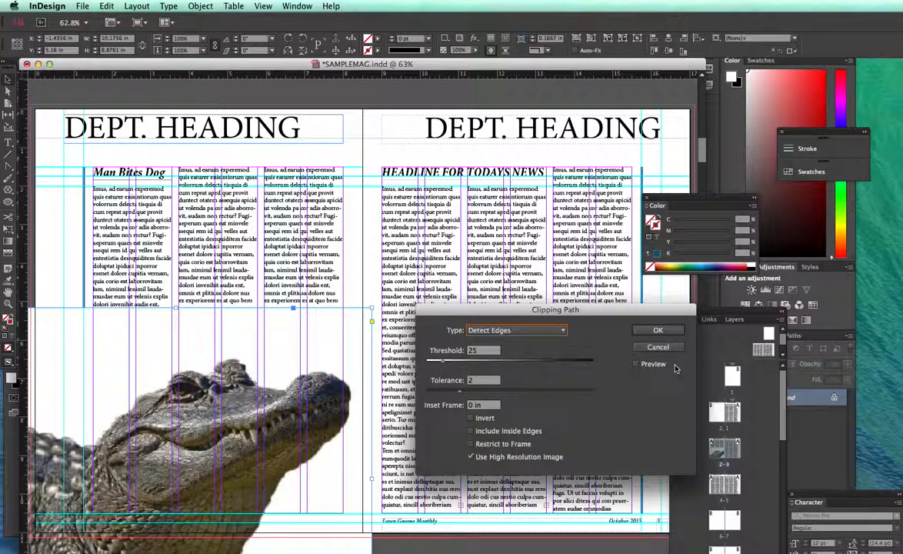
click(636, 364)
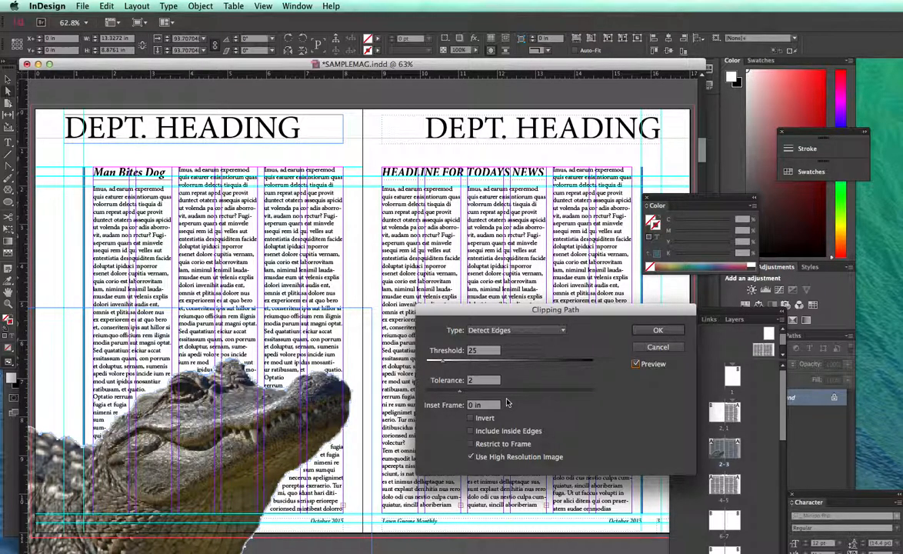
click(653, 334)
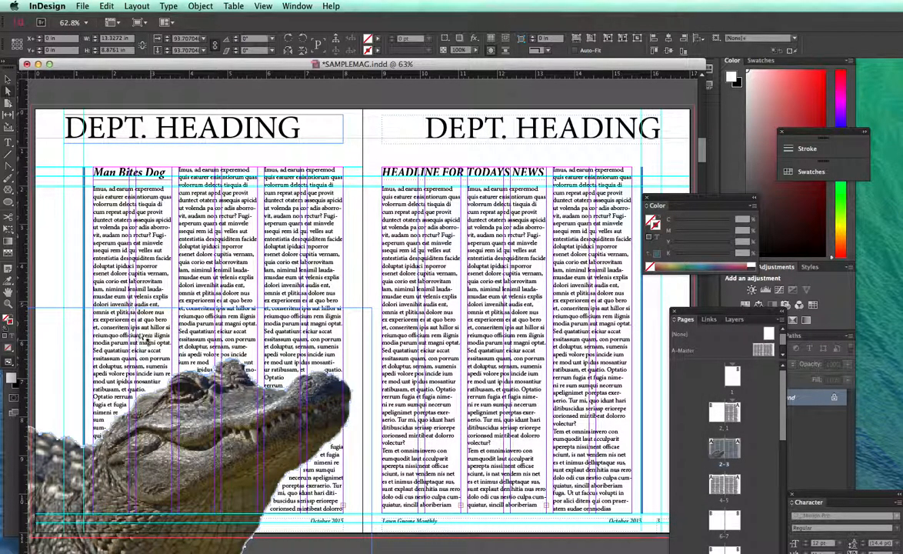
Move the alligator up about 0.34 in within its frame and set its text wrap offset to 0.125 in on all sides.
click(7, 79)
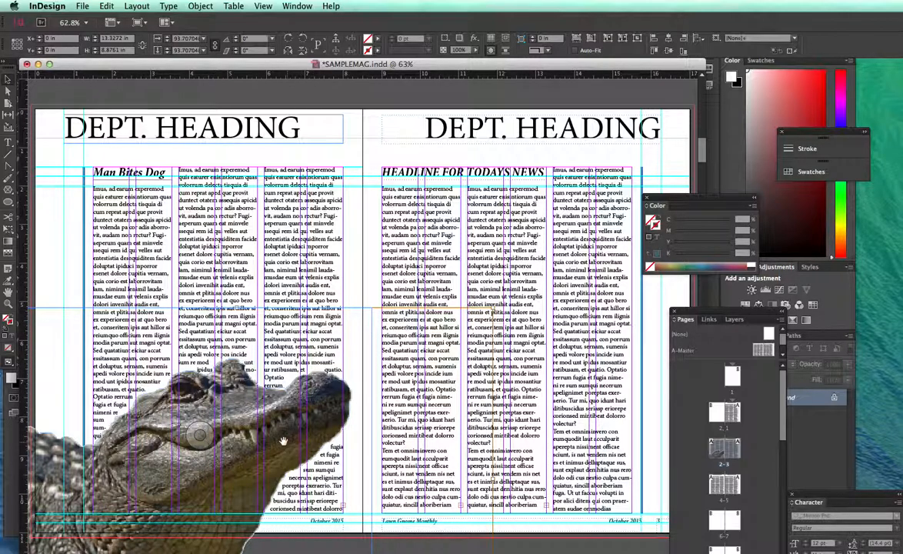
drag(261, 414, 282, 422)
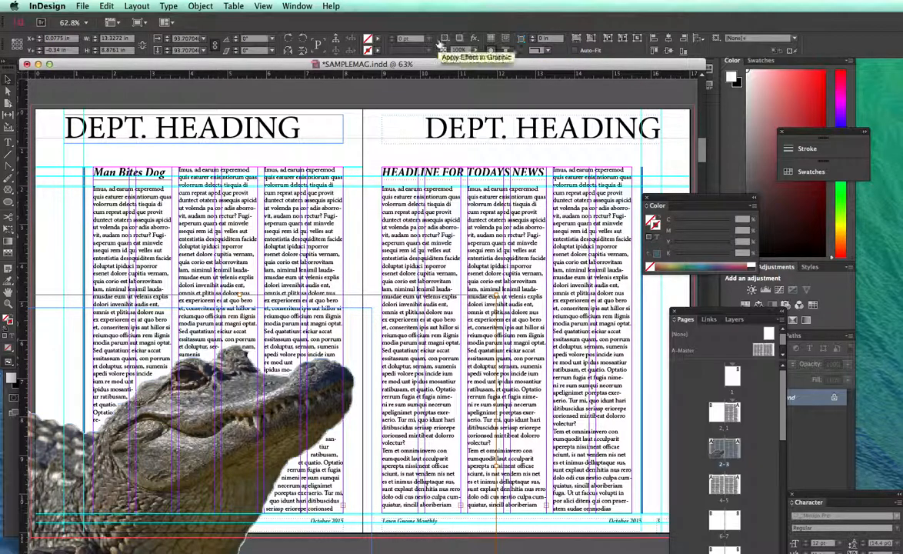
click(296, 6)
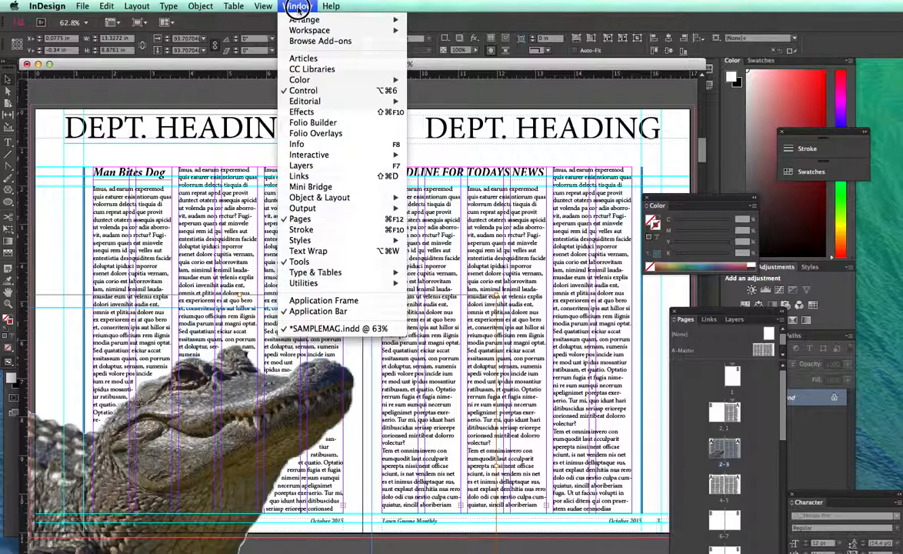
click(326, 252)
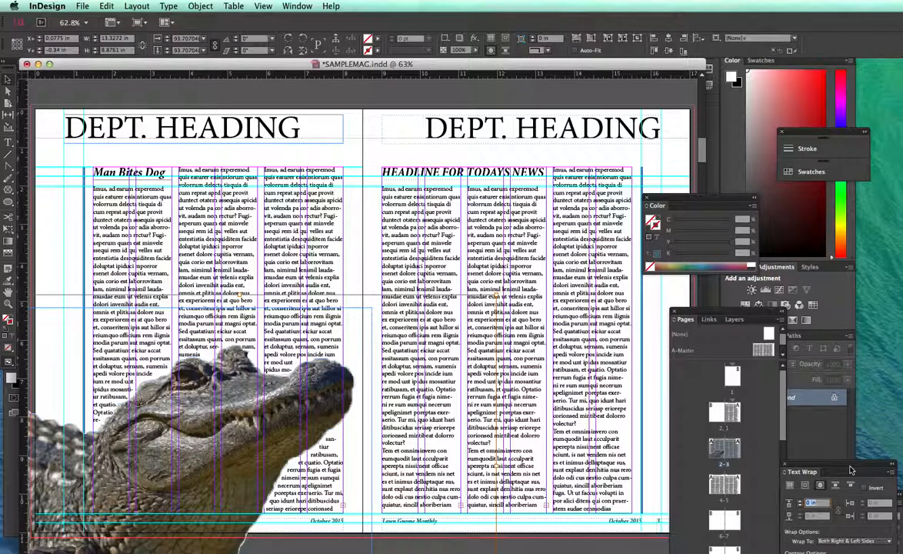
click(801, 503)
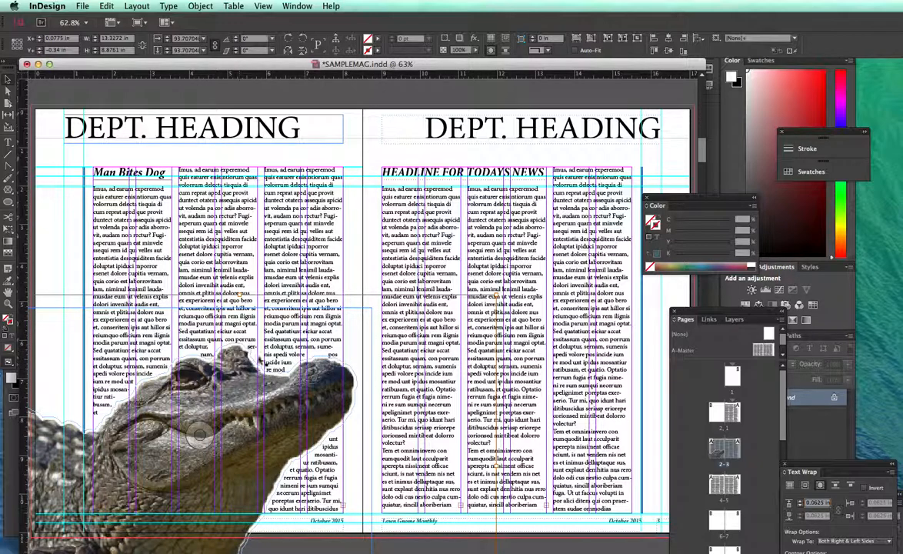
click(801, 503)
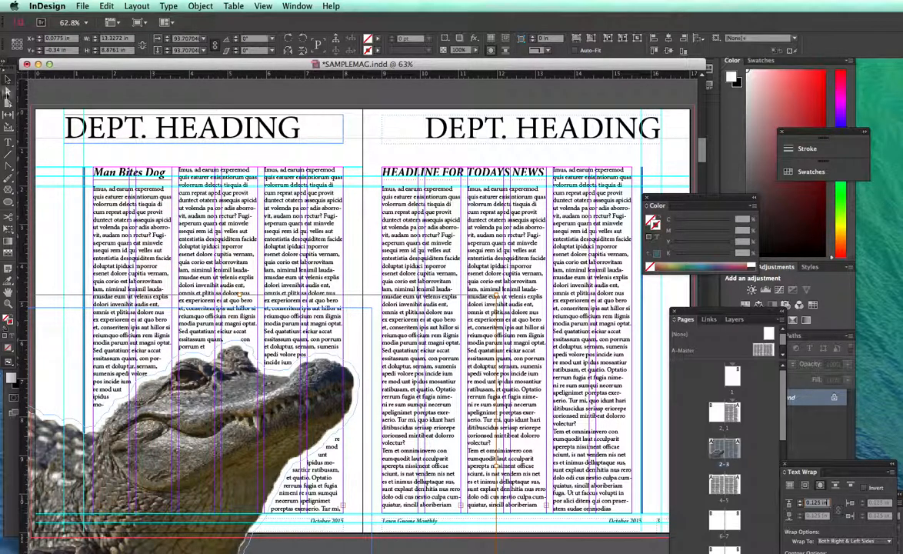
Reshape the text wrap boundary below the alligator's snout by moving an anchor point down toward the third column's text.
click(8, 92)
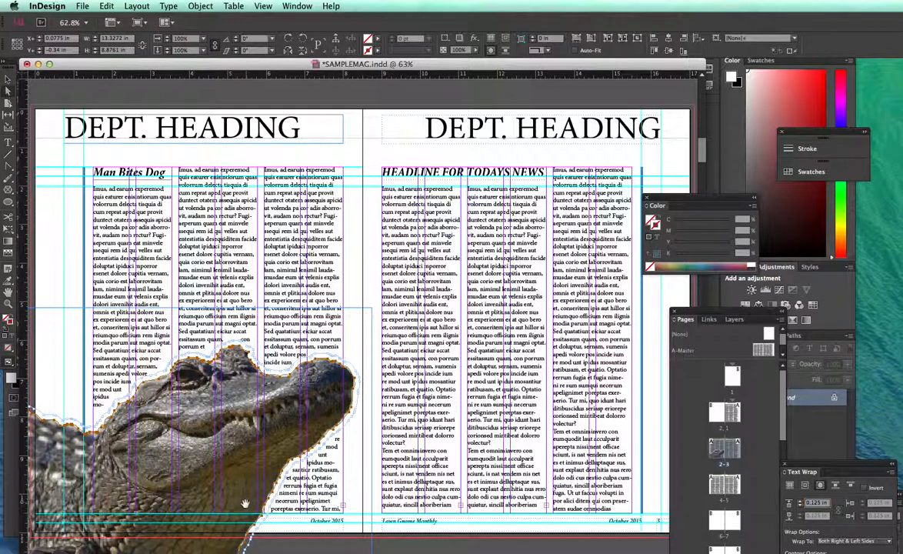
click(343, 433)
drag(342, 433, 328, 474)
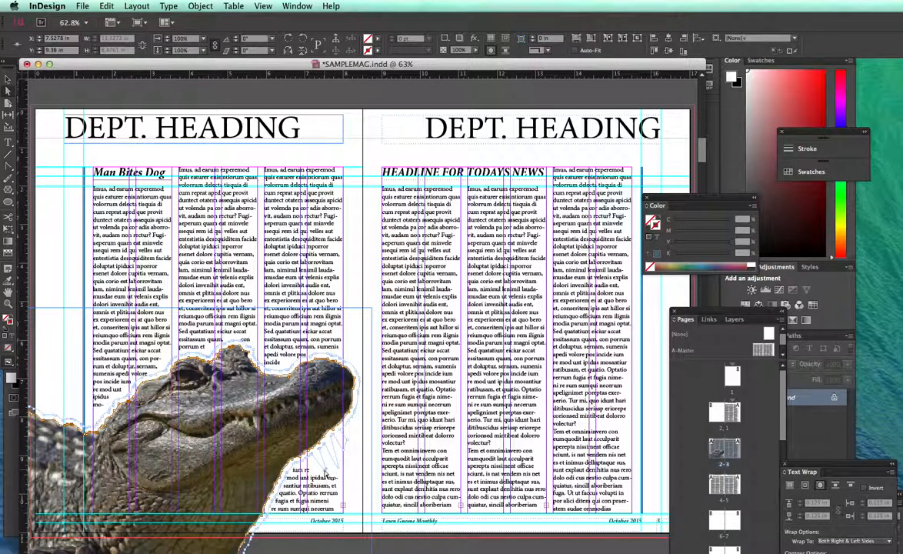
Delete the surplus anchor points of the alligator's text wrap boundary from below the snout down along the throat to the bottom margin.
click(10, 167)
drag(12, 168, 37, 178)
click(308, 460)
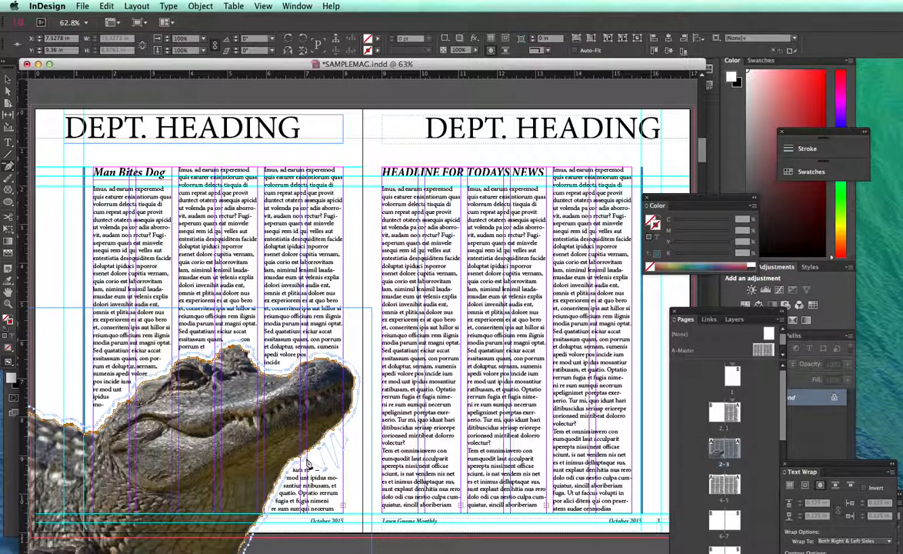
drag(306, 461, 300, 467)
click(300, 466)
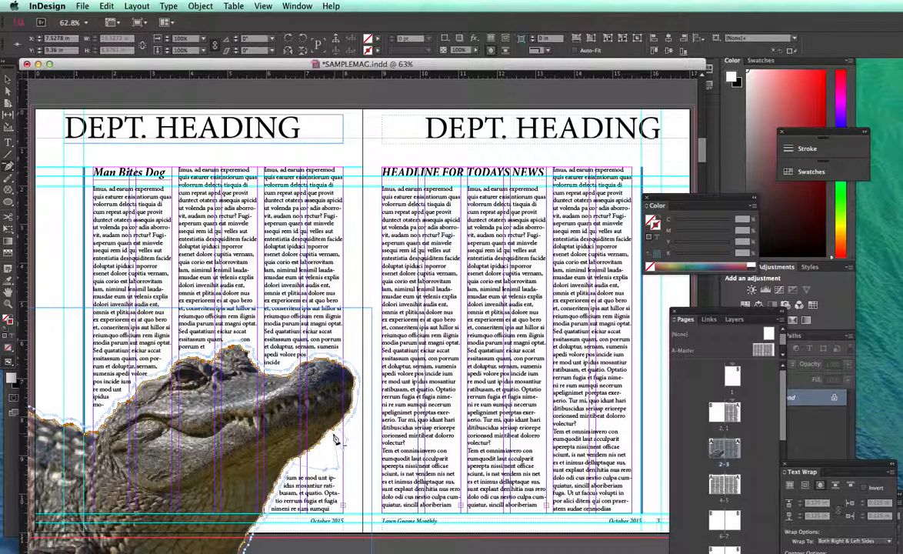
drag(335, 440, 288, 474)
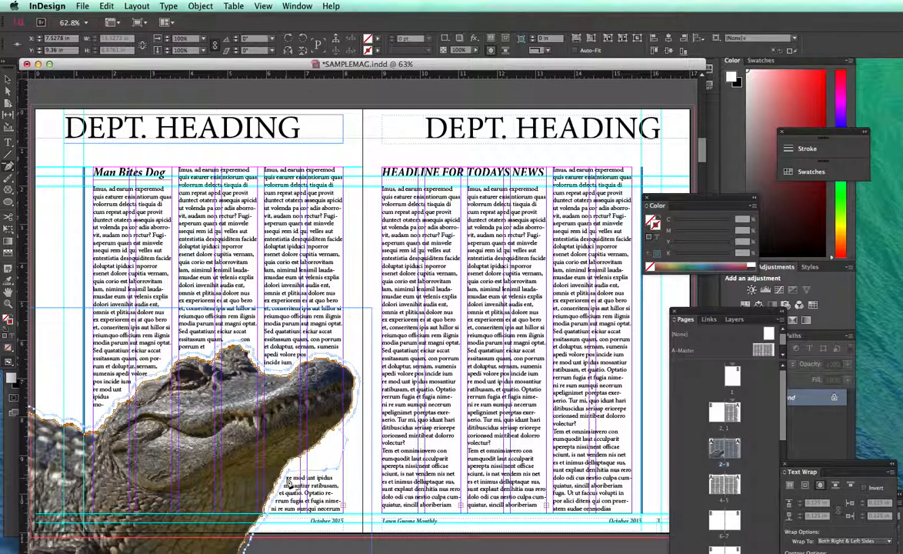
click(285, 477)
click(288, 475)
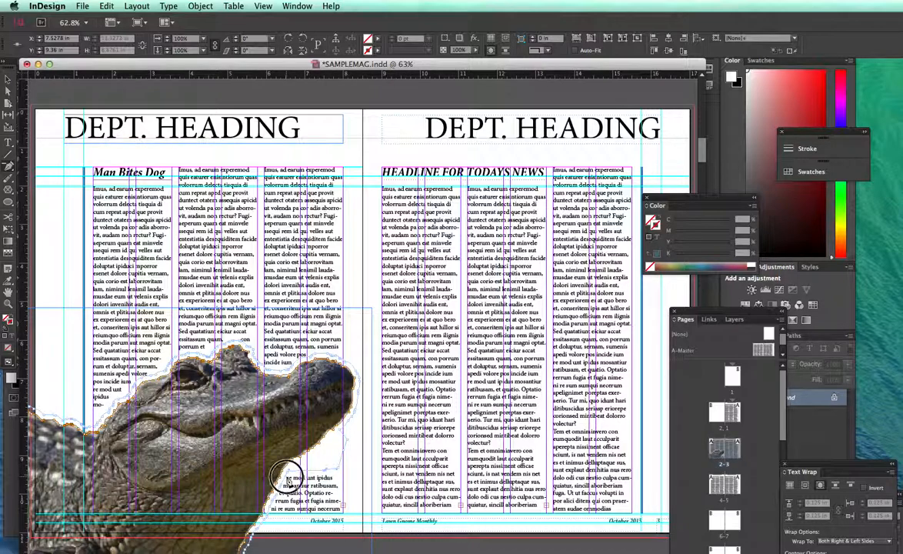
drag(289, 475, 274, 517)
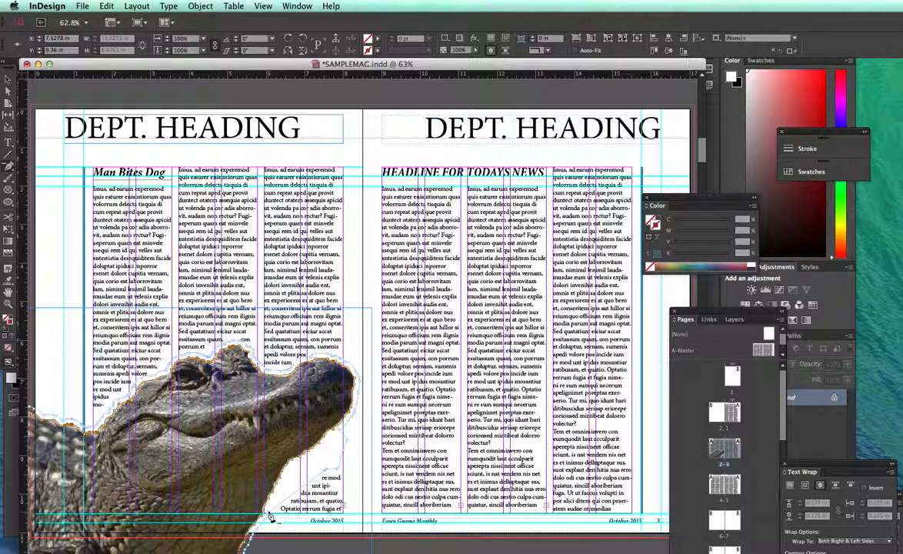
click(267, 514)
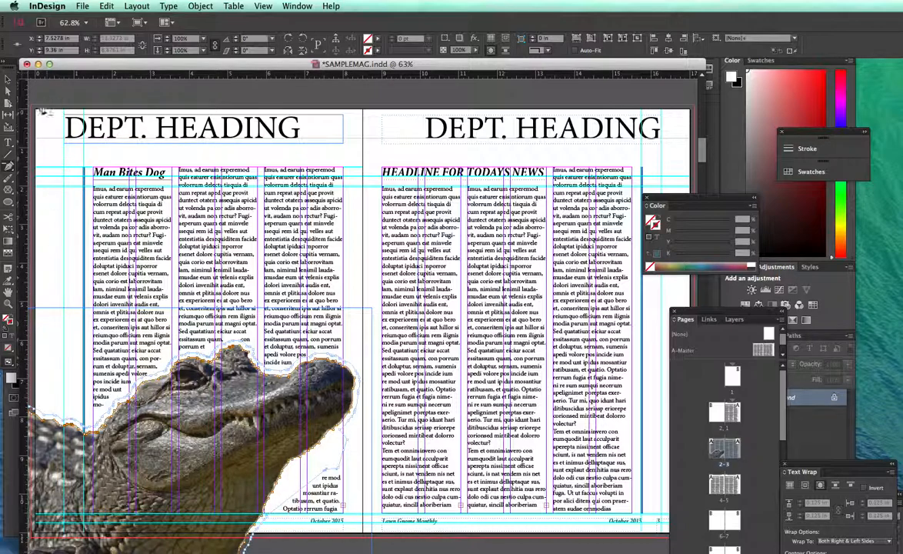
Move the remaining wrap boundary points below the snout out to the third column's right edge, clearing the text beneath it, and deselect everything.
click(9, 92)
drag(267, 518, 331, 526)
key(super+z)
drag(268, 520, 347, 477)
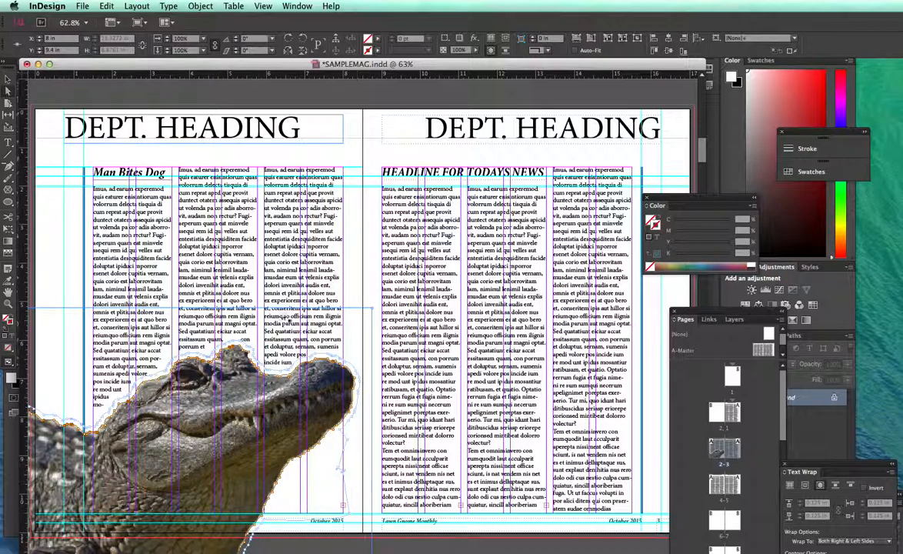
key(shift+super+a)
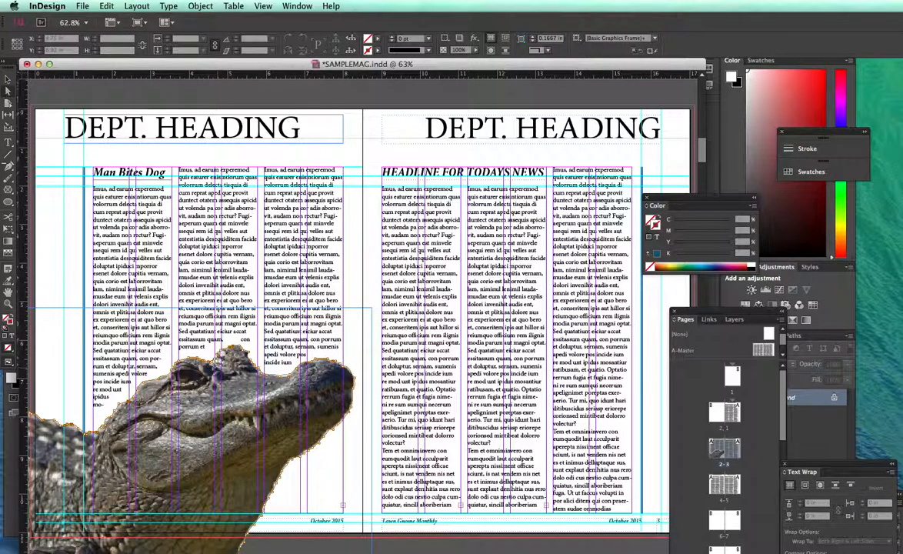